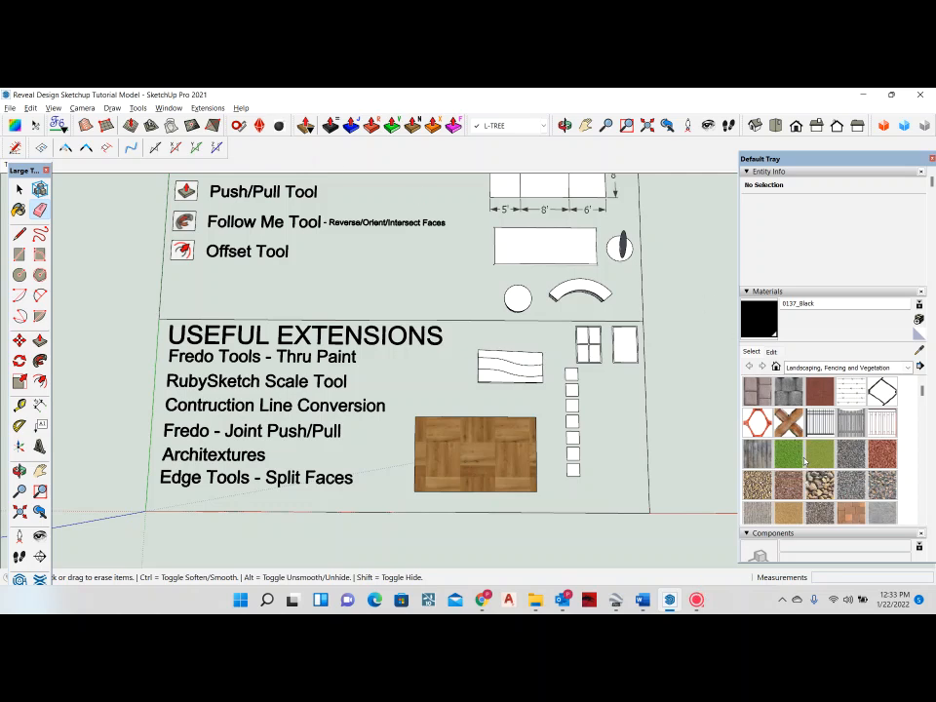
{"action": "scroll", "coordinate": [825, 468], "scroll_direction": "down", "scroll_amount": 2}
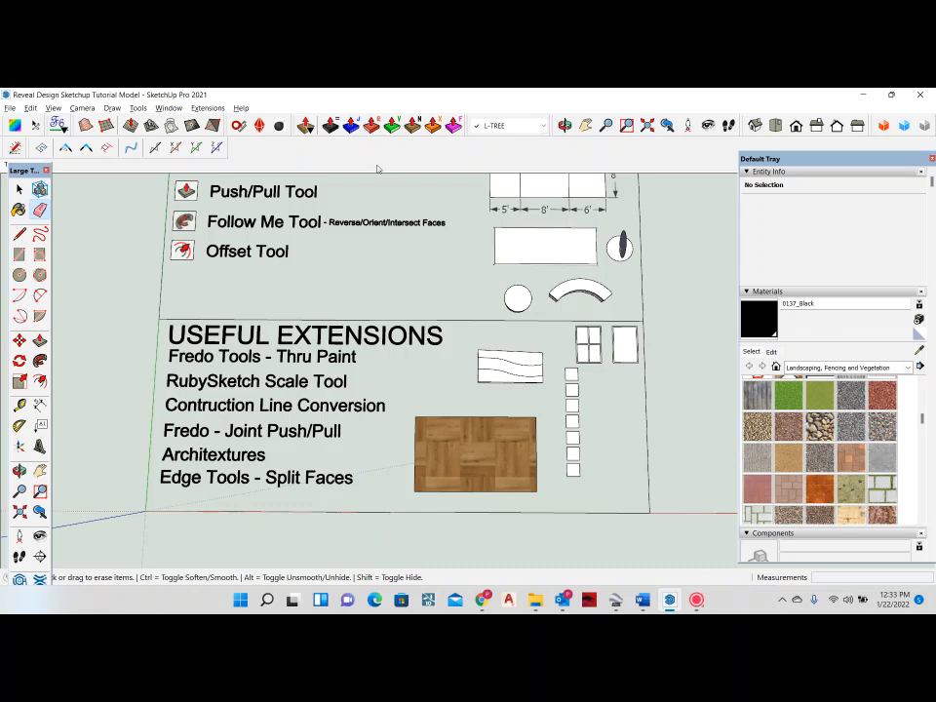
{"action": "right_click", "coordinate": [372, 153]}
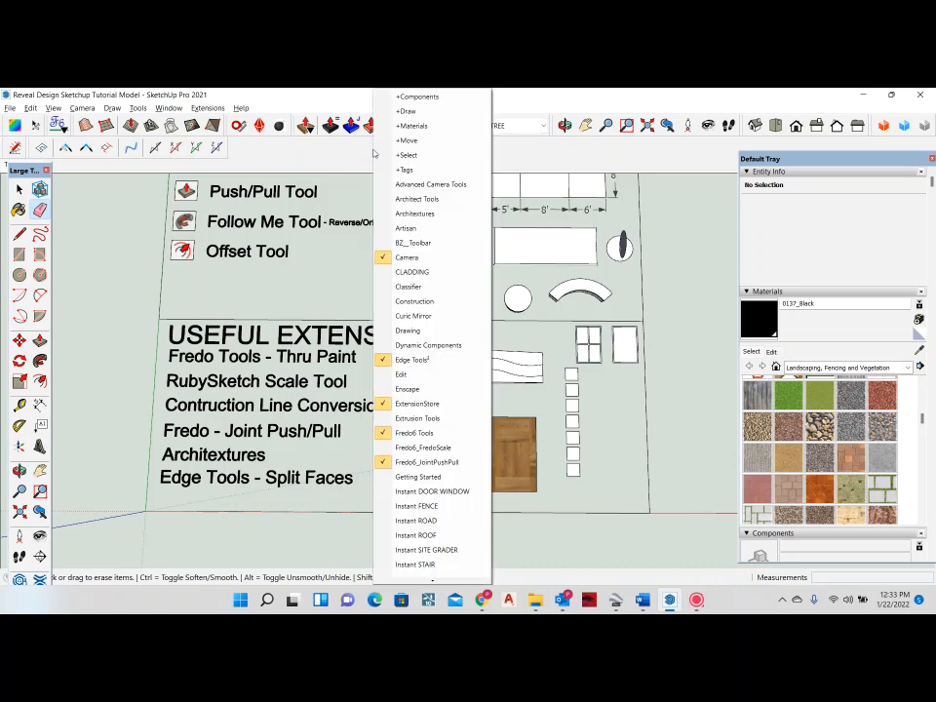
{"action": "left_click", "coordinate": [73, 416]}
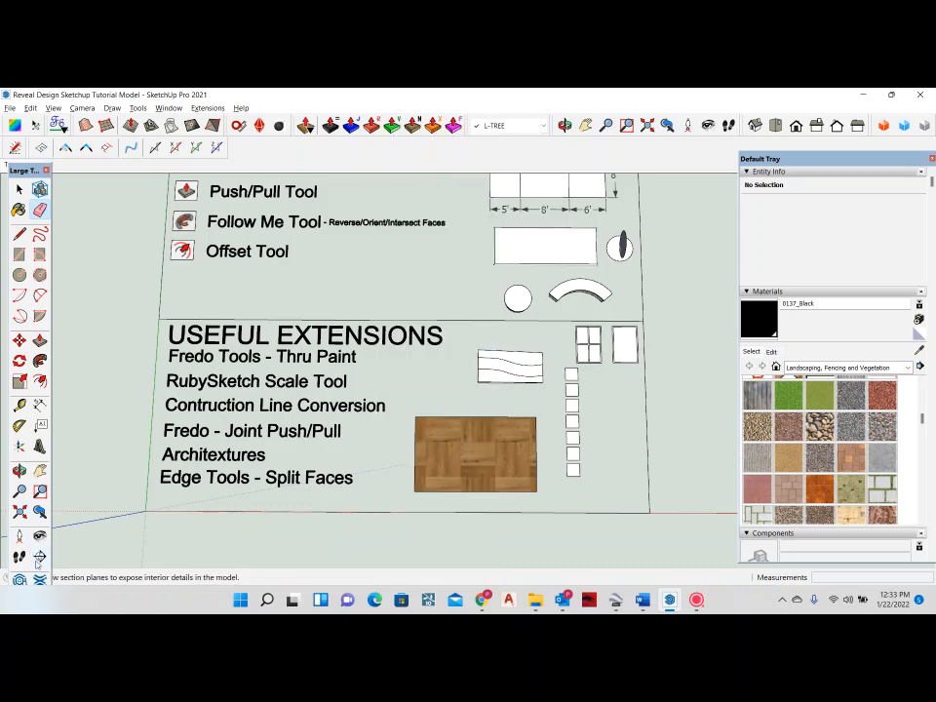
Open the Extension Warehouse and search it for "architextures".
{"action": "left_click", "coordinate": [40, 579]}
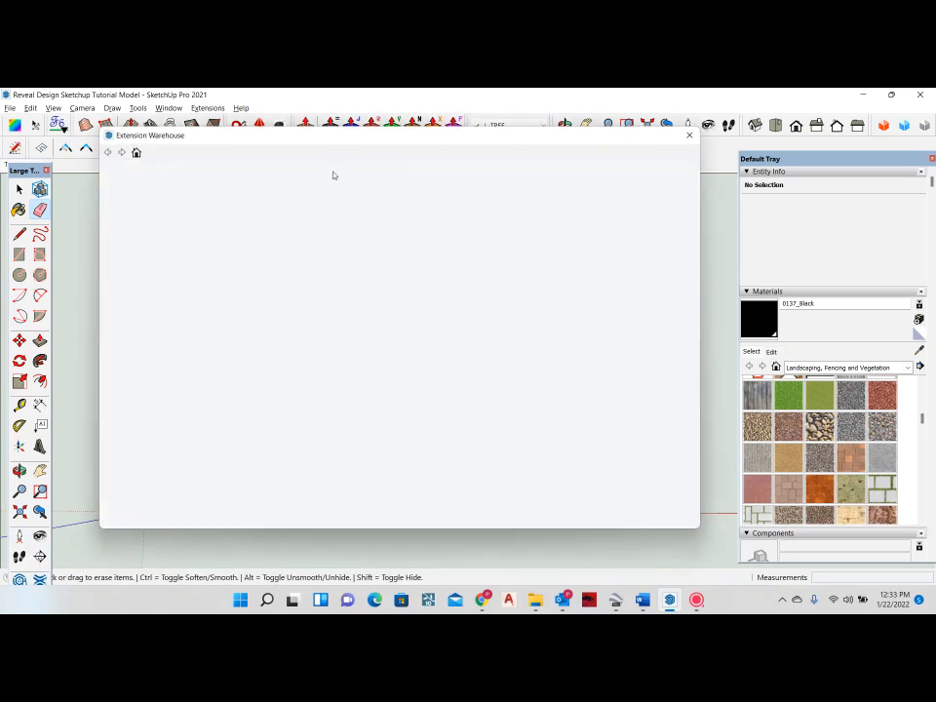
{"action": "left_click", "coordinate": [362, 178]}
{"action": "type", "text": "a"}
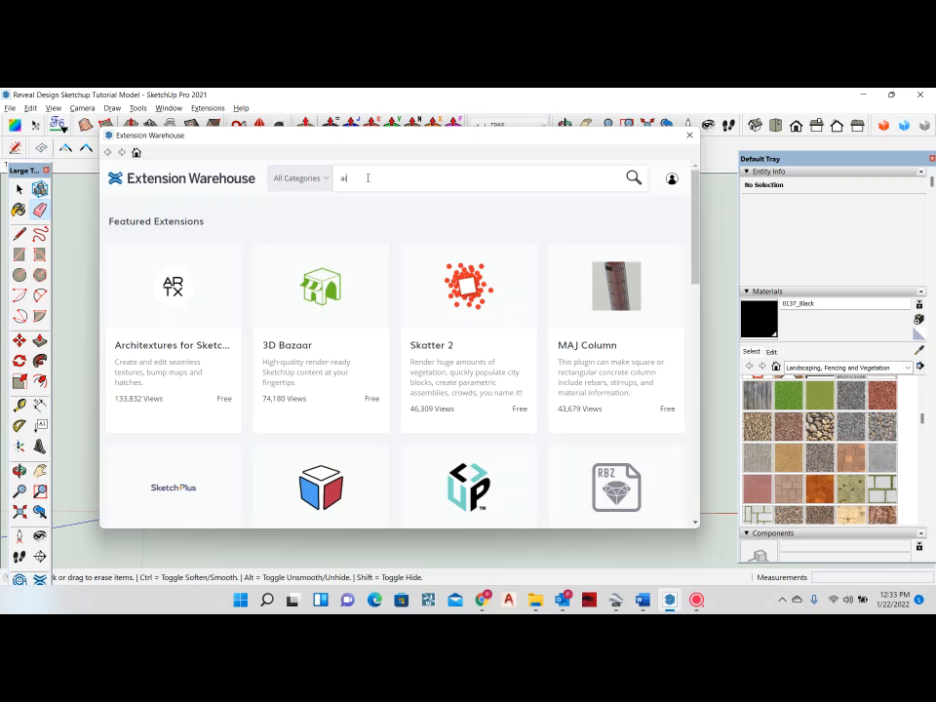
{"action": "type", "text": "rchite"}
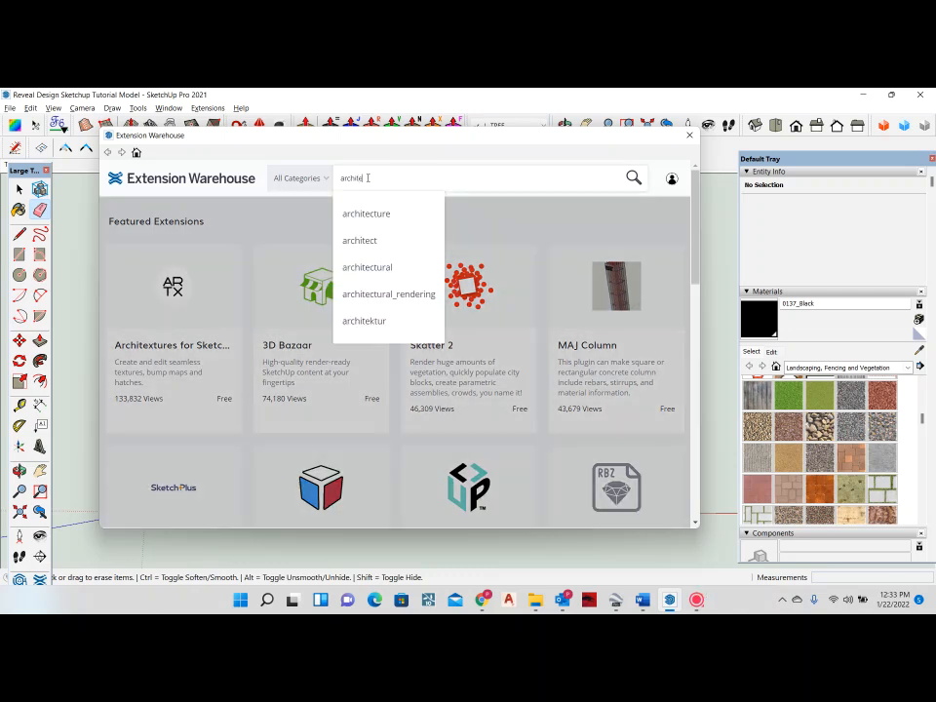
{"action": "type", "text": "xtures"}
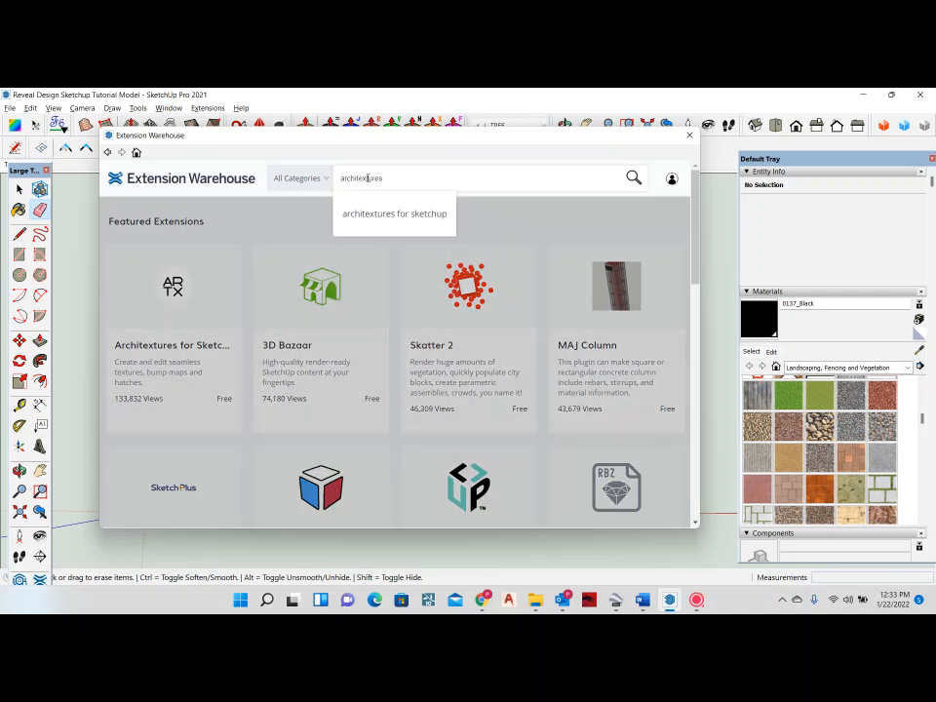
{"action": "key", "text": "Return"}
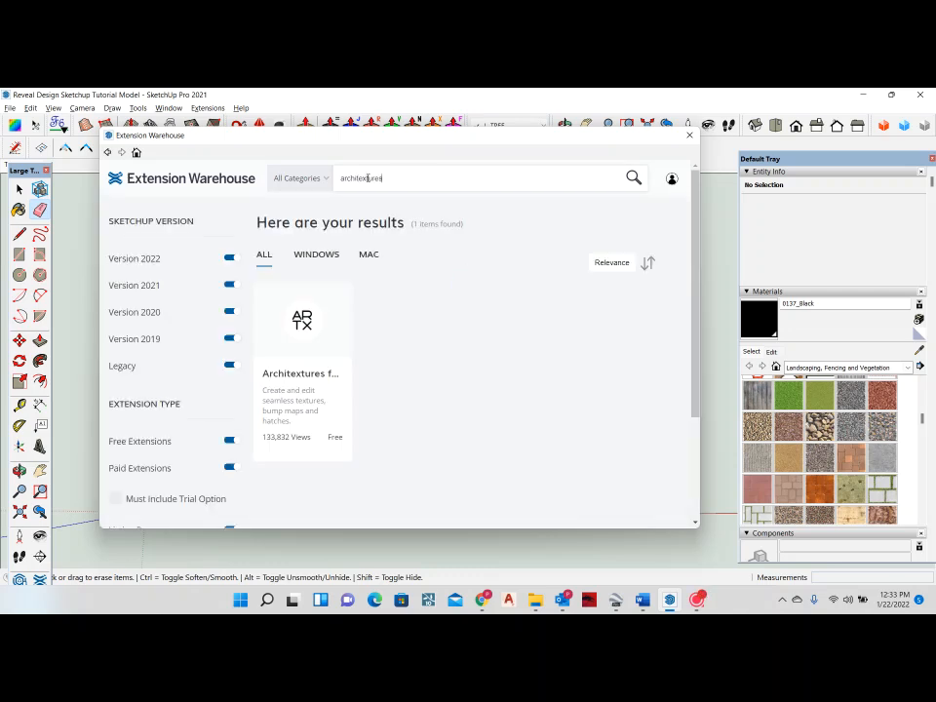
View the Architextures for SketchUp extension page down to its install option, and close the Extension Warehouse.
{"action": "left_click", "coordinate": [311, 336]}
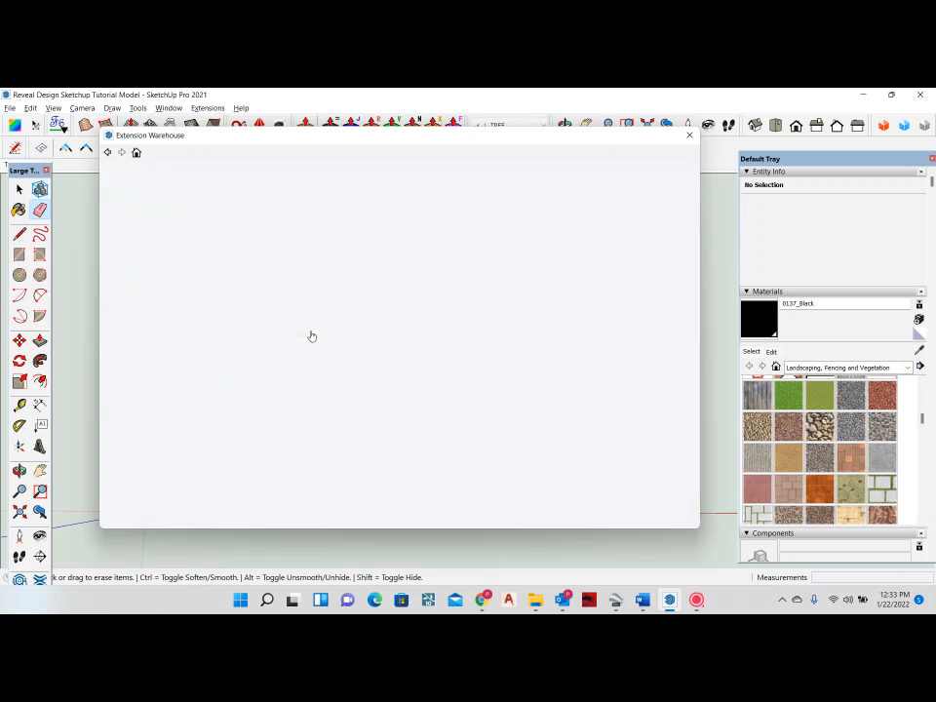
{"action": "scroll", "coordinate": [434, 336], "scroll_direction": "down", "scroll_amount": 3}
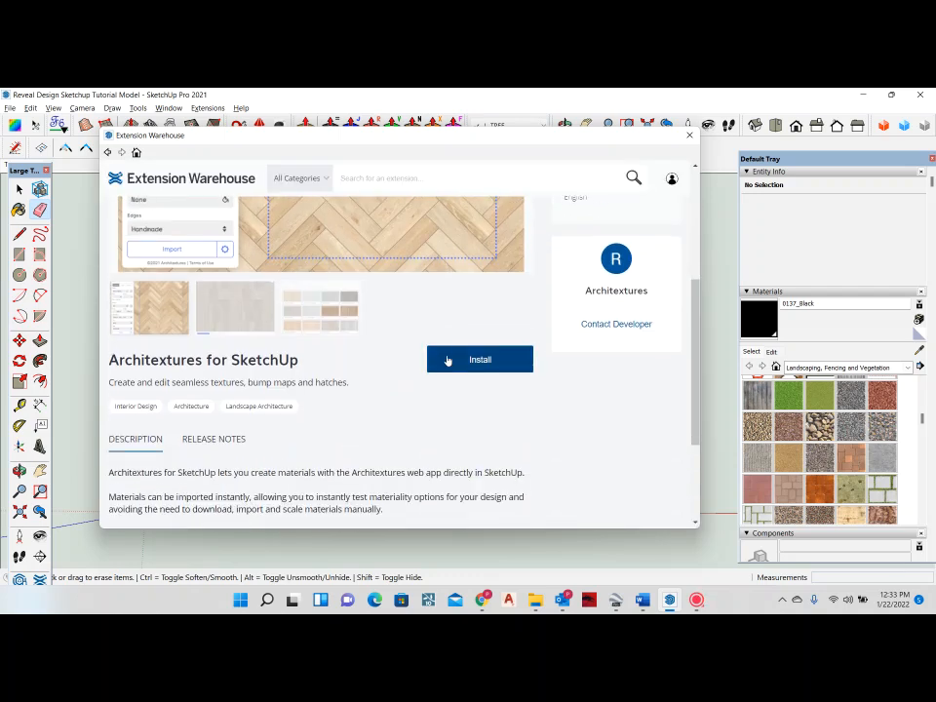
{"action": "left_click", "coordinate": [689, 136]}
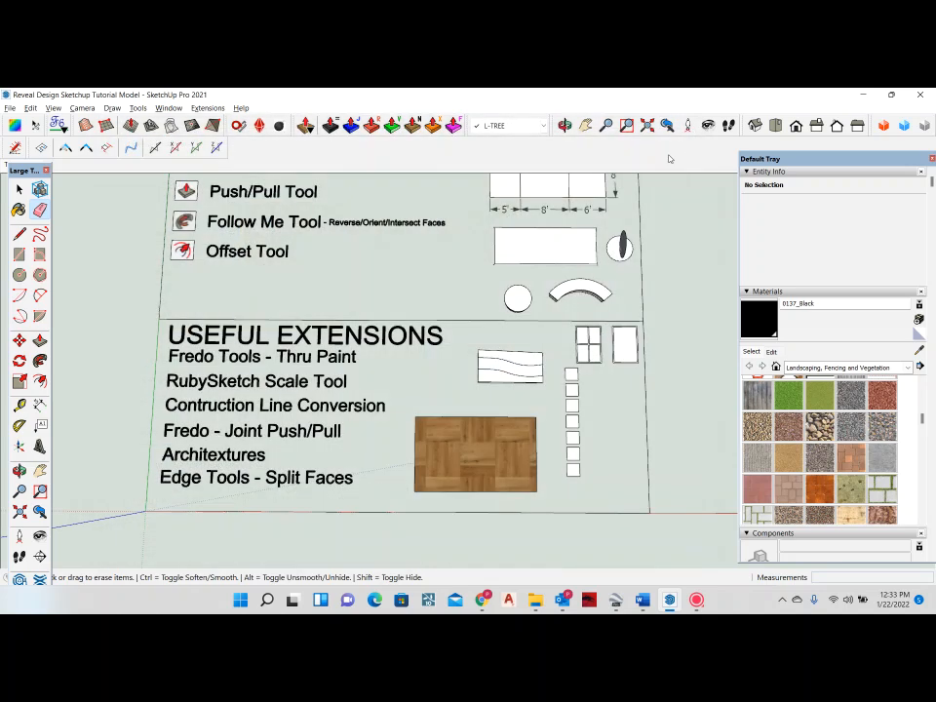
Show the Architextures toolbar and place it floating over the upper part of the modeling area.
{"action": "right_click", "coordinate": [426, 147]}
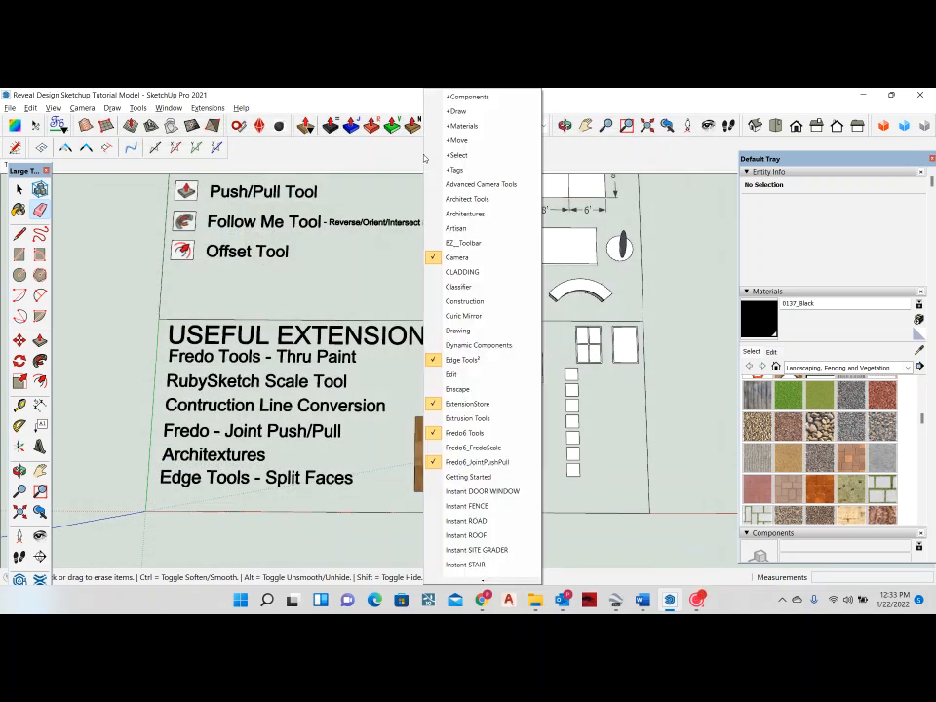
{"action": "left_click", "coordinate": [465, 213]}
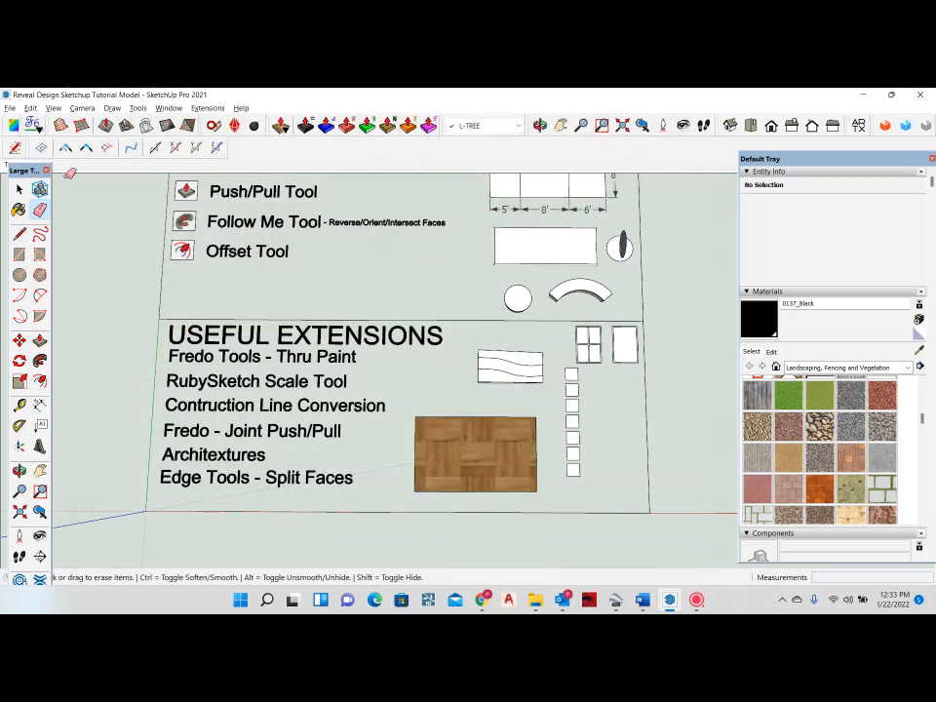
{"action": "mouse_move", "coordinate": [846, 127]}
{"action": "left_mouse_down"}
{"action": "mouse_move", "coordinate": [195, 113]}
{"action": "mouse_move", "coordinate": [231, 150]}
{"action": "mouse_move", "coordinate": [236, 170]}
{"action": "mouse_move", "coordinate": [261, 165]}
{"action": "mouse_move", "coordinate": [143, 237]}
{"action": "mouse_move", "coordinate": [135, 210]}
{"action": "left_mouse_up"}
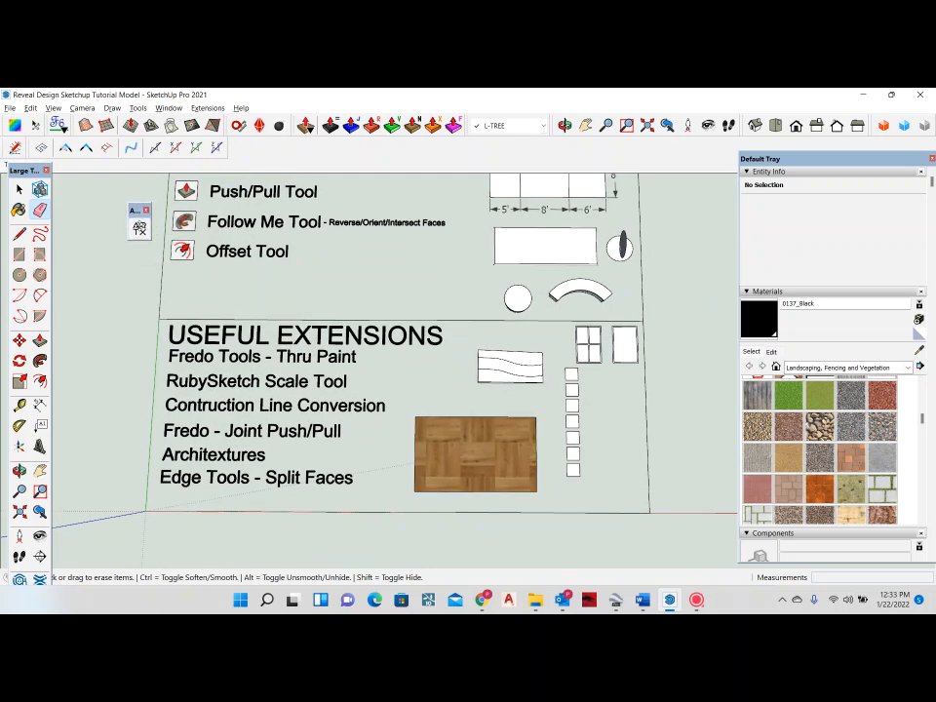
Open the Architextures texture library and filter it to the Stone category.
{"action": "left_click", "coordinate": [140, 228]}
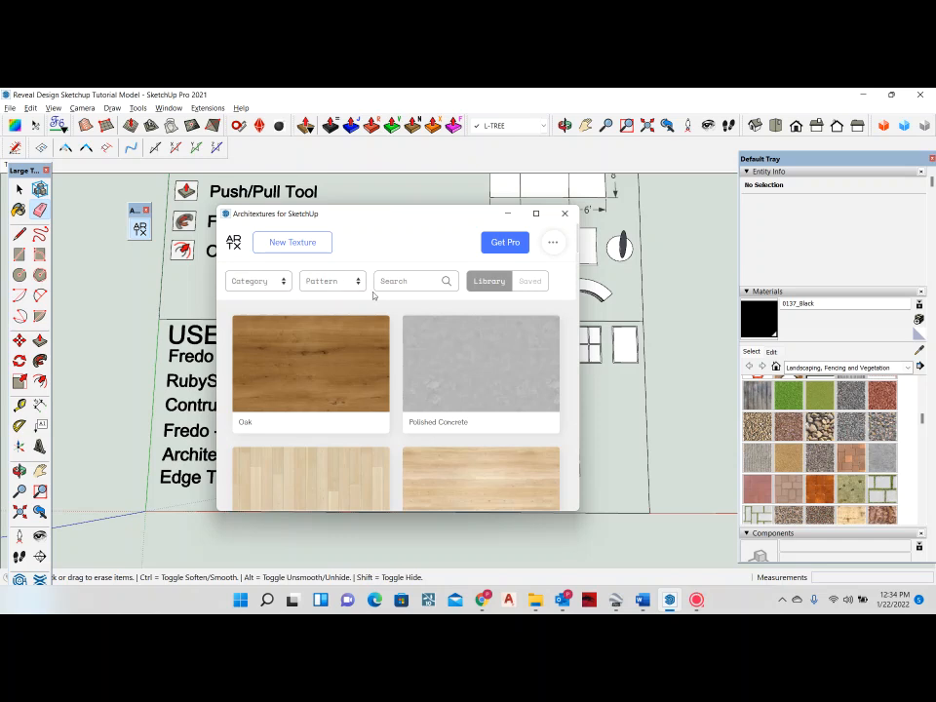
{"action": "left_click", "coordinate": [283, 281]}
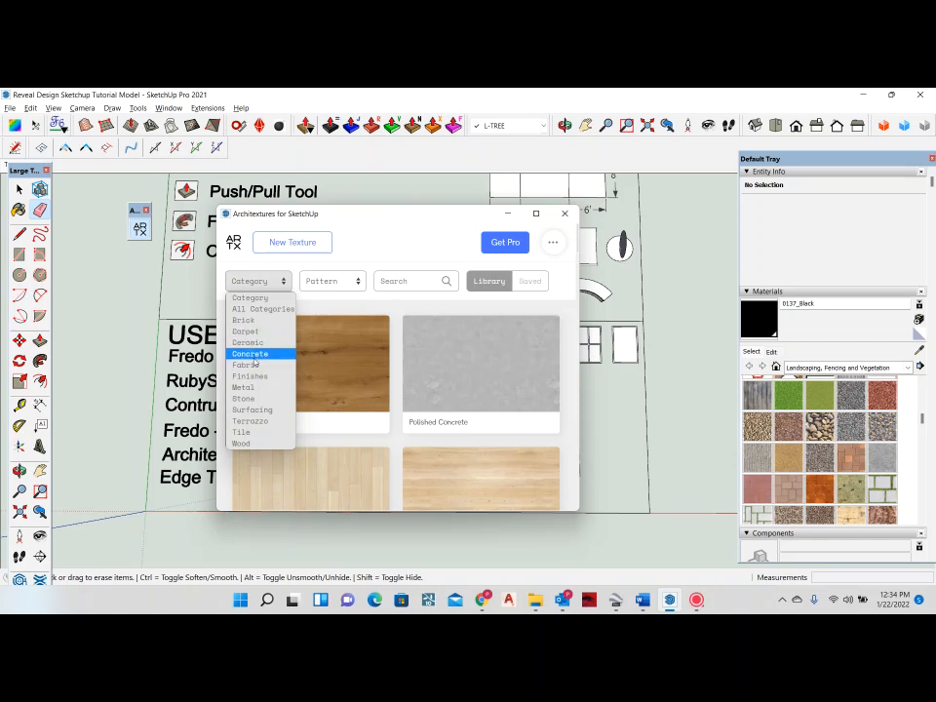
{"action": "left_click", "coordinate": [251, 399]}
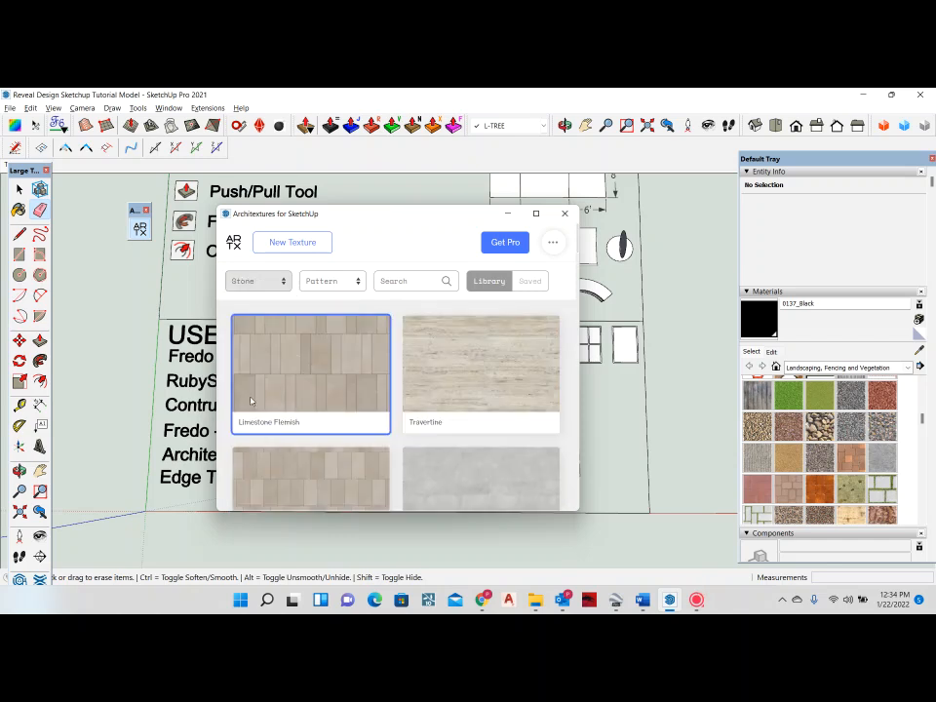
Browse the stone textures and open the Granite Stretcher texture for editing.
{"action": "scroll", "coordinate": [326, 419], "scroll_direction": "down", "scroll_amount": 2}
{"action": "scroll", "coordinate": [326, 420], "scroll_direction": "down", "scroll_amount": 5}
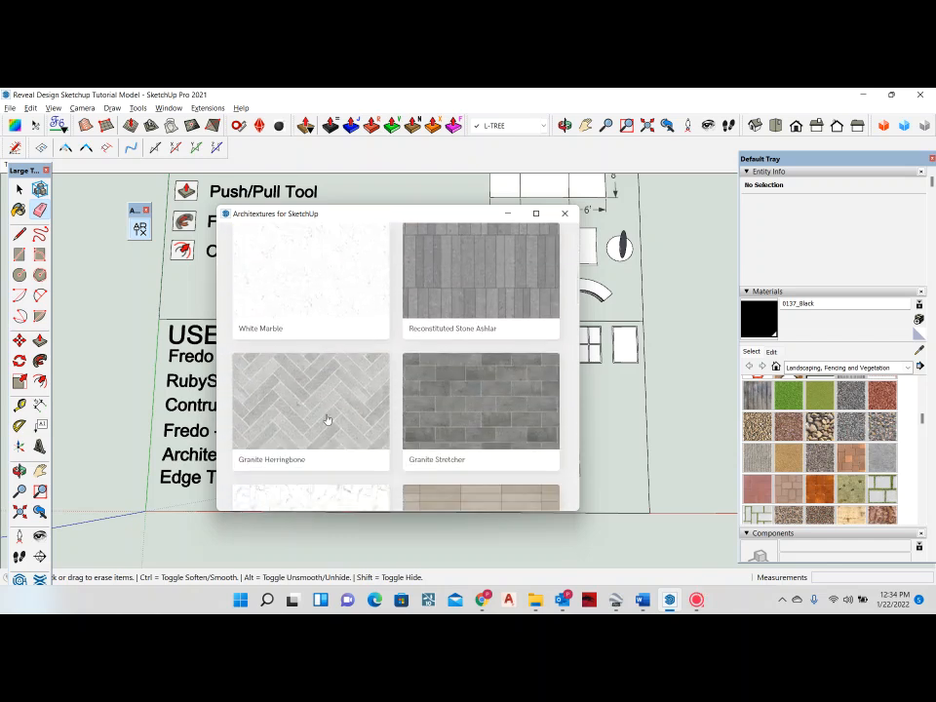
{"action": "scroll", "coordinate": [327, 419], "scroll_direction": "up", "scroll_amount": 2}
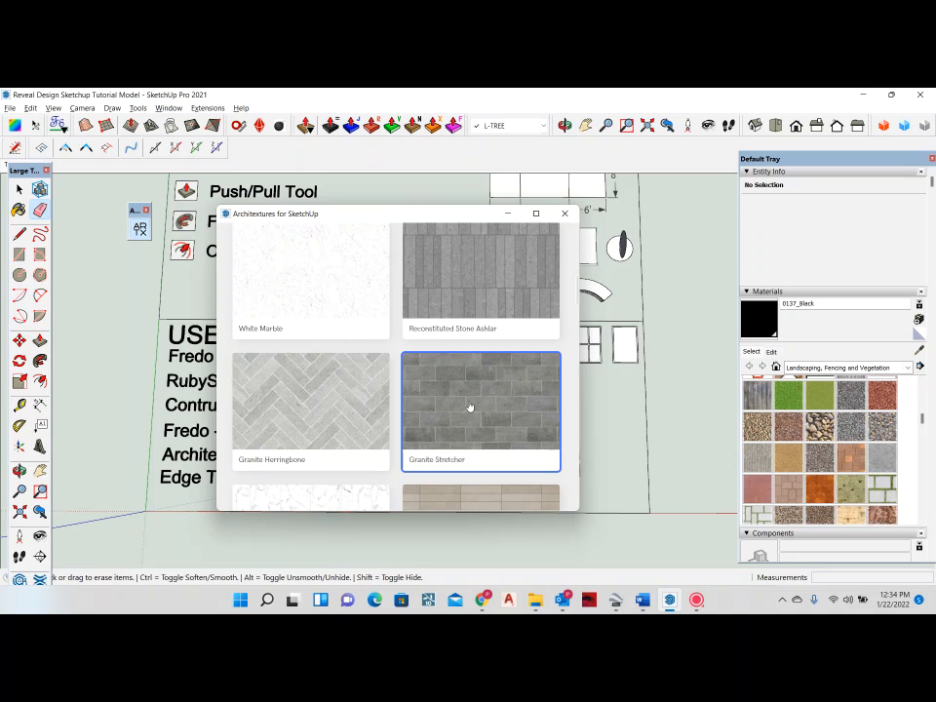
{"action": "scroll", "coordinate": [478, 397], "scroll_direction": "down", "scroll_amount": 3}
{"action": "scroll", "coordinate": [477, 400], "scroll_direction": "up", "scroll_amount": 2}
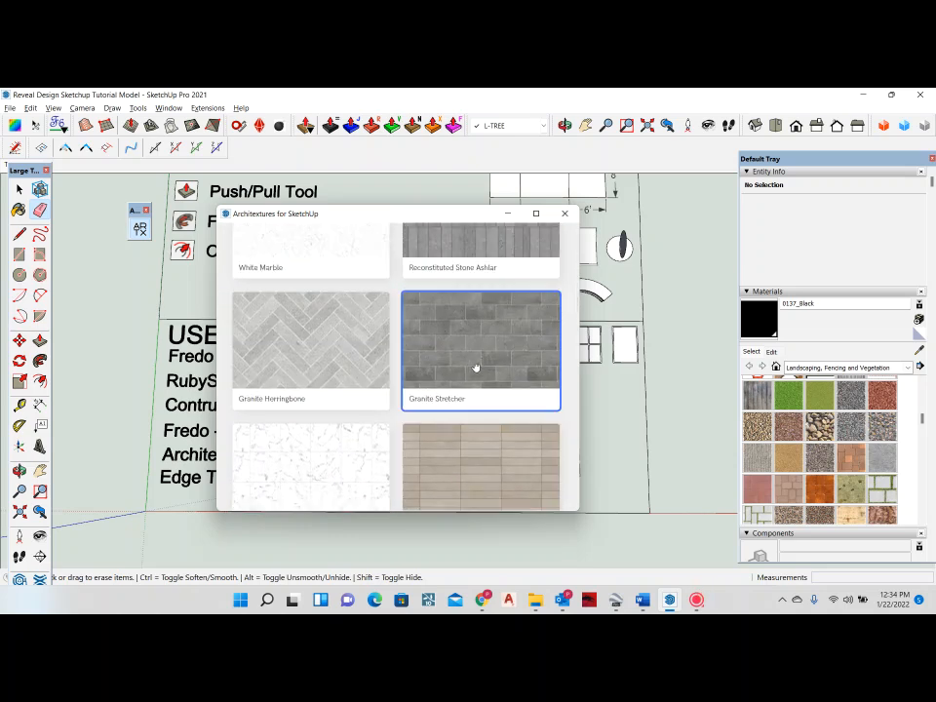
{"action": "scroll", "coordinate": [463, 378], "scroll_direction": "up", "scroll_amount": 1}
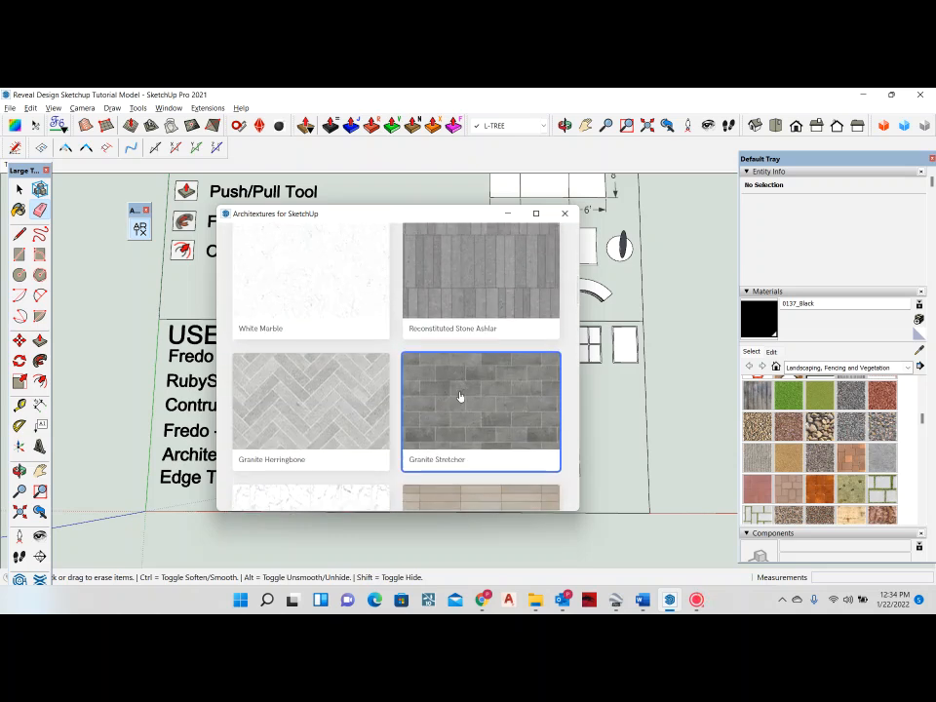
{"action": "left_click", "coordinate": [460, 396]}
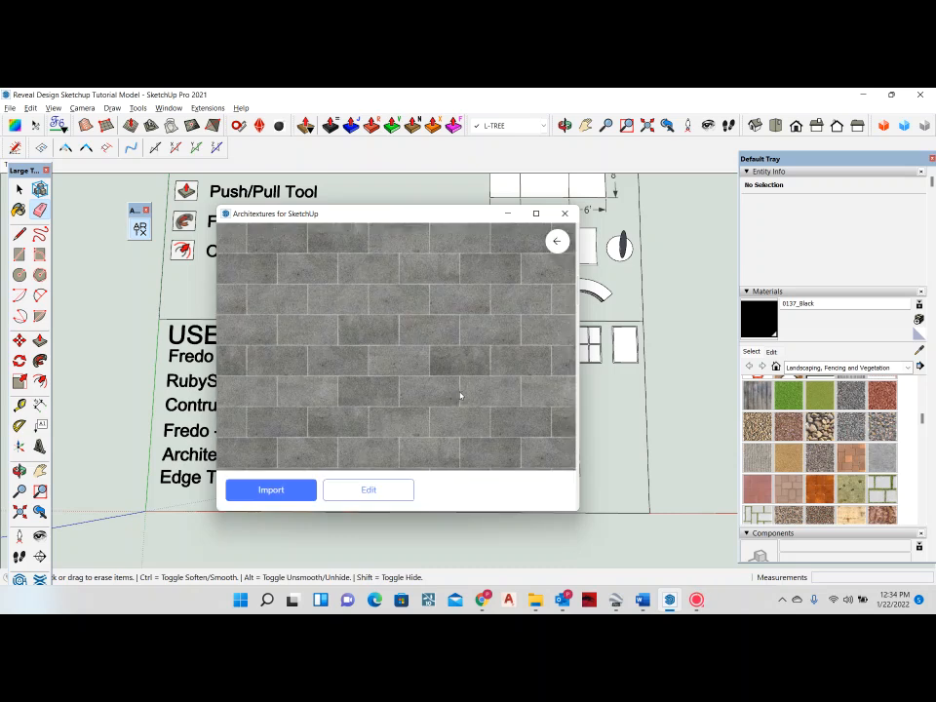
{"action": "left_click", "coordinate": [380, 489]}
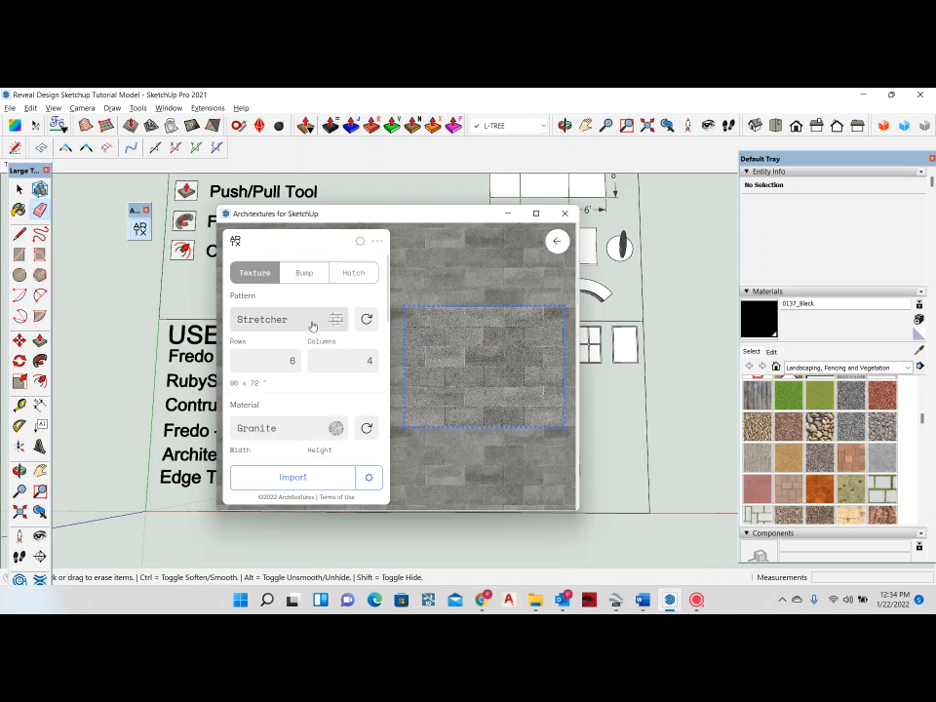
Change the granite texture's pattern to French Pattern and import it into the model as a material.
{"action": "left_click", "coordinate": [336, 320]}
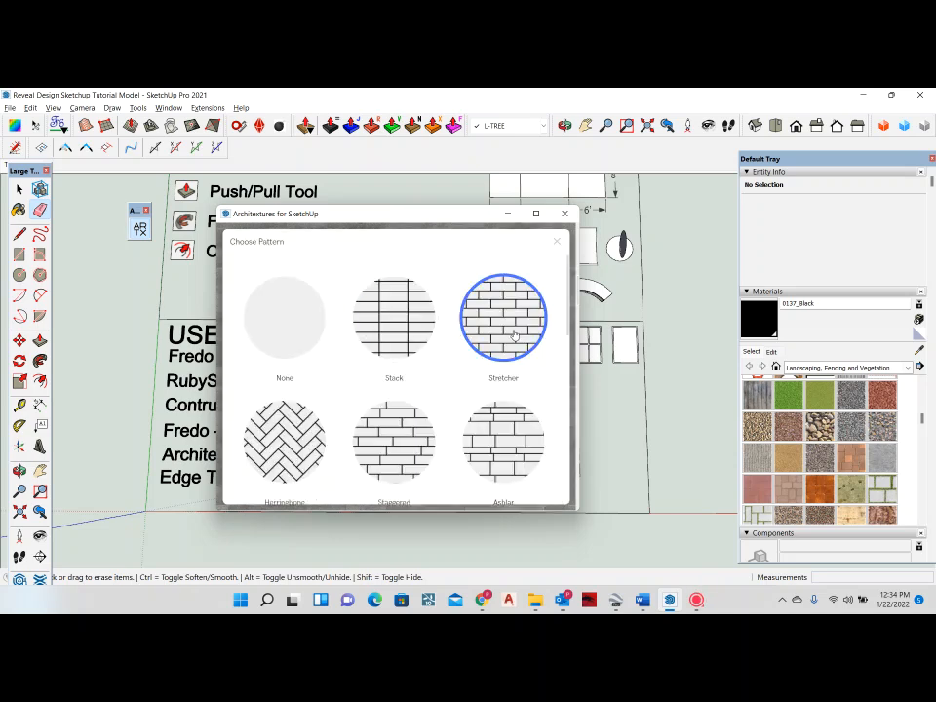
{"action": "scroll", "coordinate": [428, 373], "scroll_direction": "down", "scroll_amount": 3}
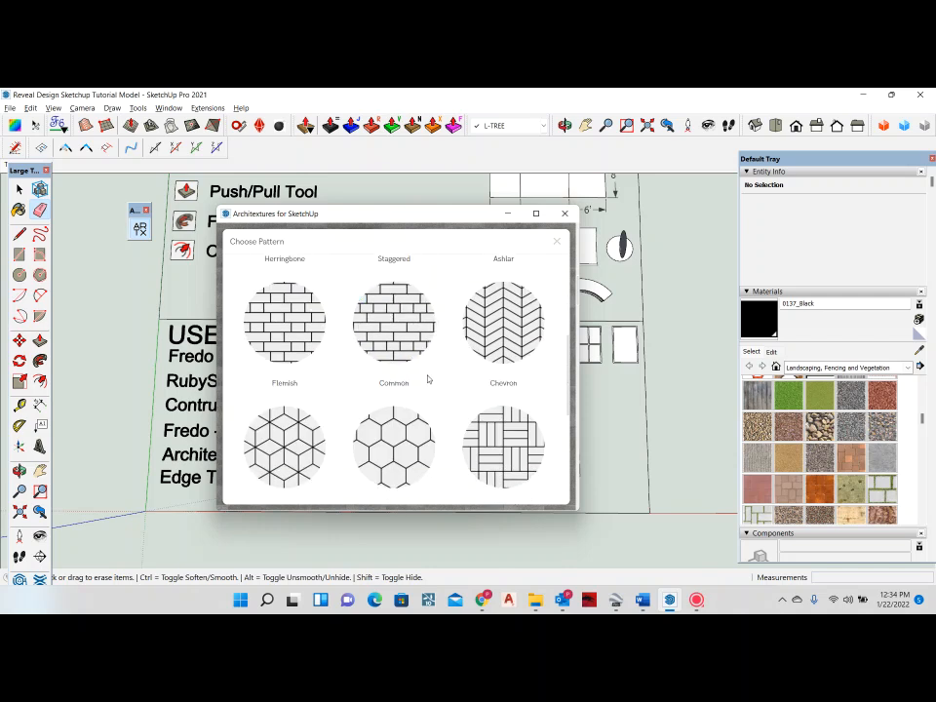
{"action": "scroll", "coordinate": [427, 379], "scroll_direction": "down", "scroll_amount": 5}
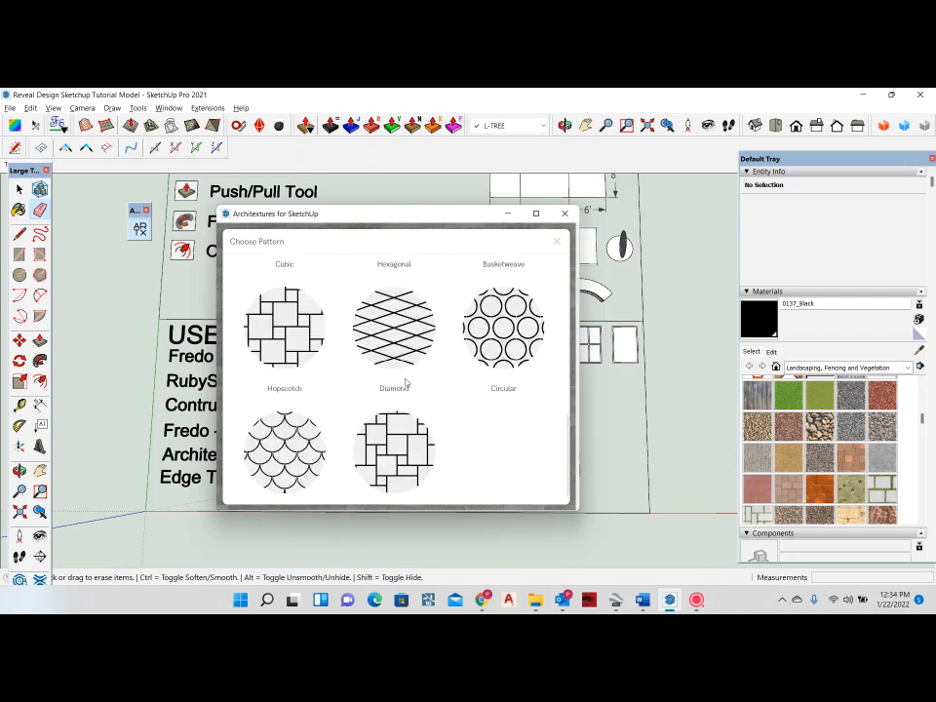
{"action": "scroll", "coordinate": [395, 444], "scroll_direction": "down", "scroll_amount": 1}
{"action": "left_click", "coordinate": [400, 444]}
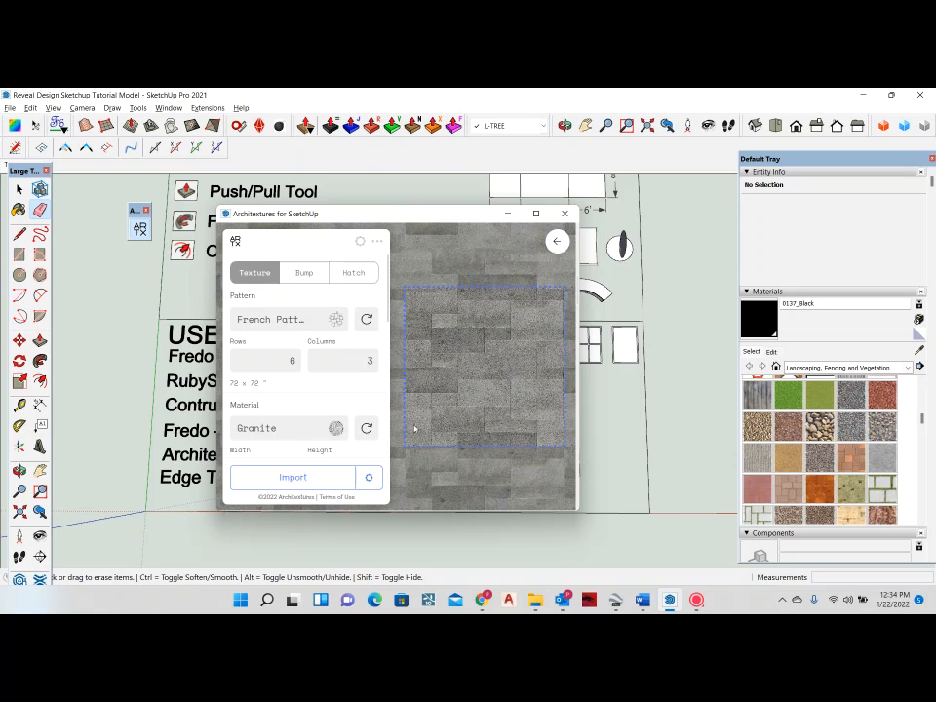
{"action": "left_click", "coordinate": [319, 479]}
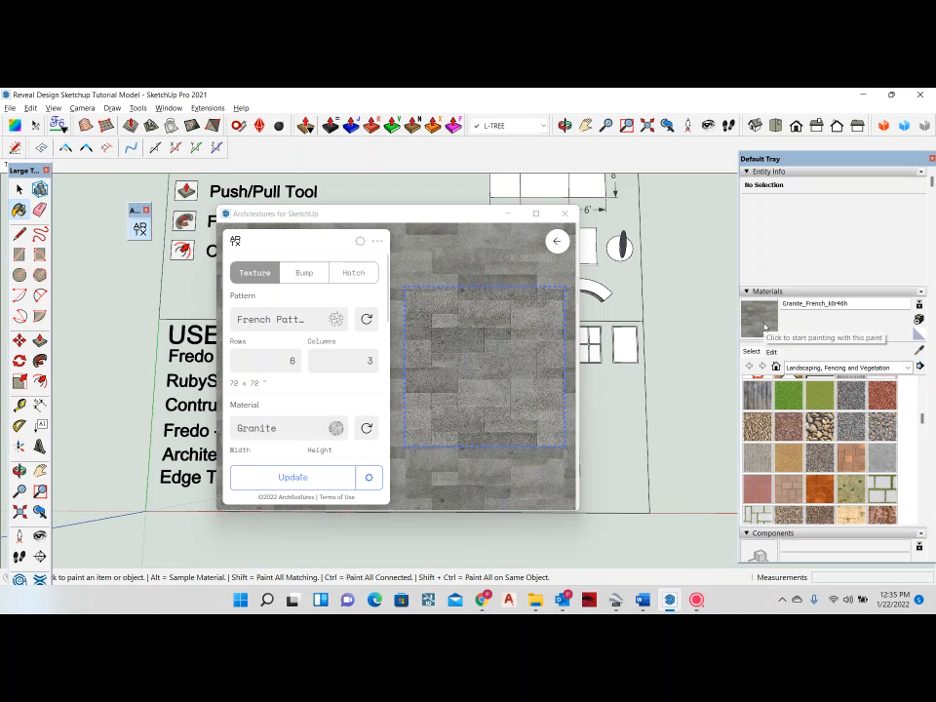
Minimize the Architextures window, paint the wood-textured rectangle with the imported French-pattern granite, and inspect the paving up close.
{"action": "left_click", "coordinate": [508, 214]}
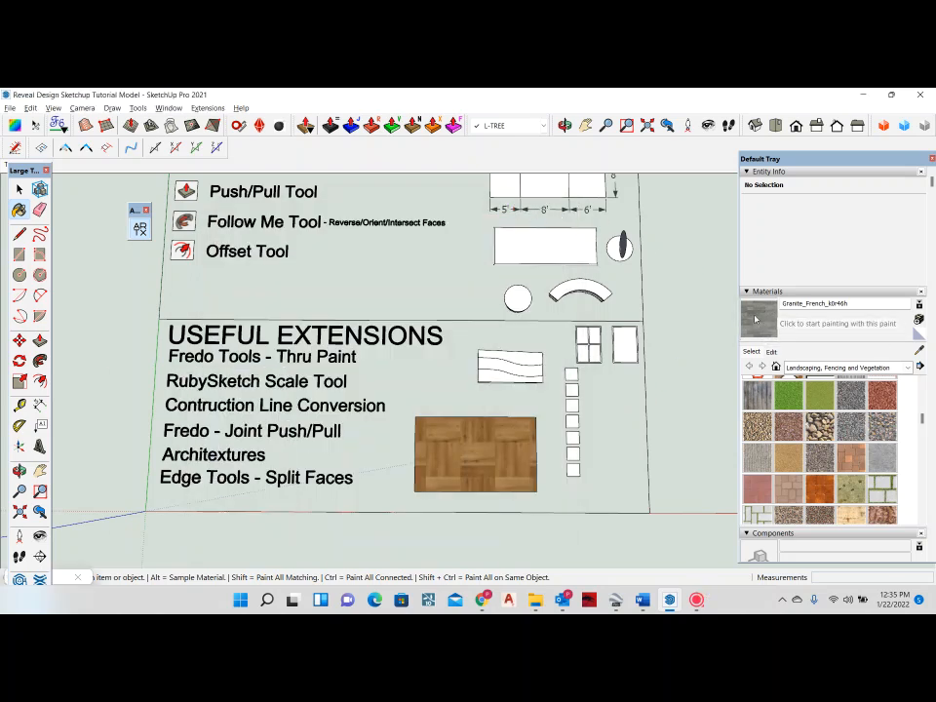
{"action": "left_click", "coordinate": [476, 441]}
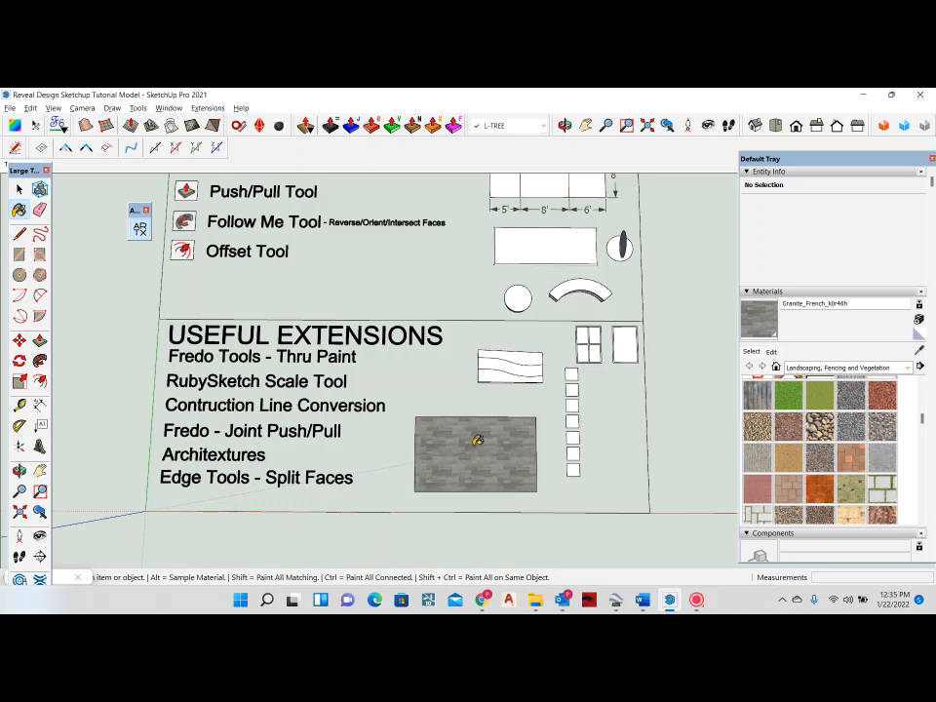
{"action": "scroll", "coordinate": [478, 449], "scroll_direction": "up", "scroll_amount": 8}
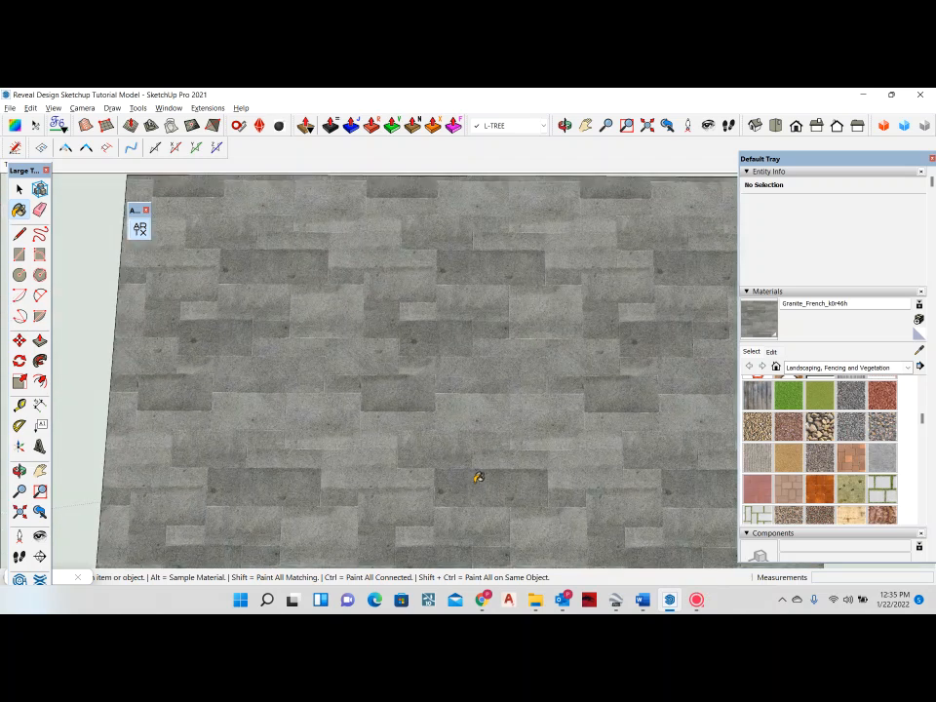
{"action": "middle_click_drag", "start_coordinate": [414, 369], "coordinate": [380, 468]}
{"action": "scroll", "coordinate": [410, 439], "scroll_direction": "down", "scroll_amount": 5}
{"action": "middle_click_drag", "start_coordinate": [443, 418], "coordinate": [574, 457]}
{"action": "scroll", "coordinate": [554, 432], "scroll_direction": "down", "scroll_amount": 4}
Restore the Architextures window, return to its texture library and filter it to the Wood category.
{"action": "left_click", "coordinate": [61, 579]}
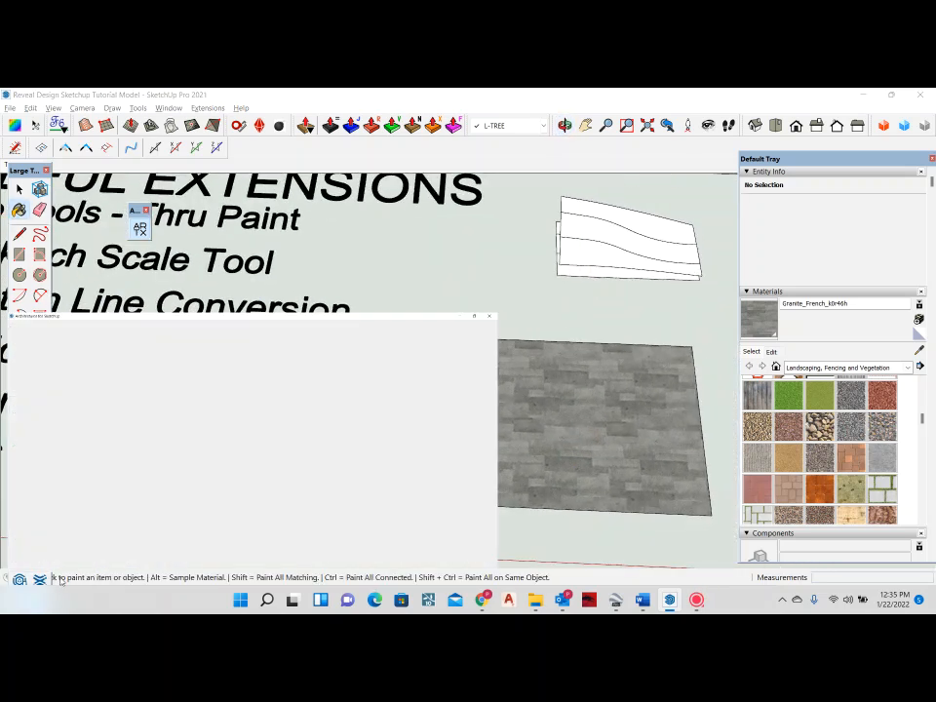
{"action": "left_click", "coordinate": [845, 152]}
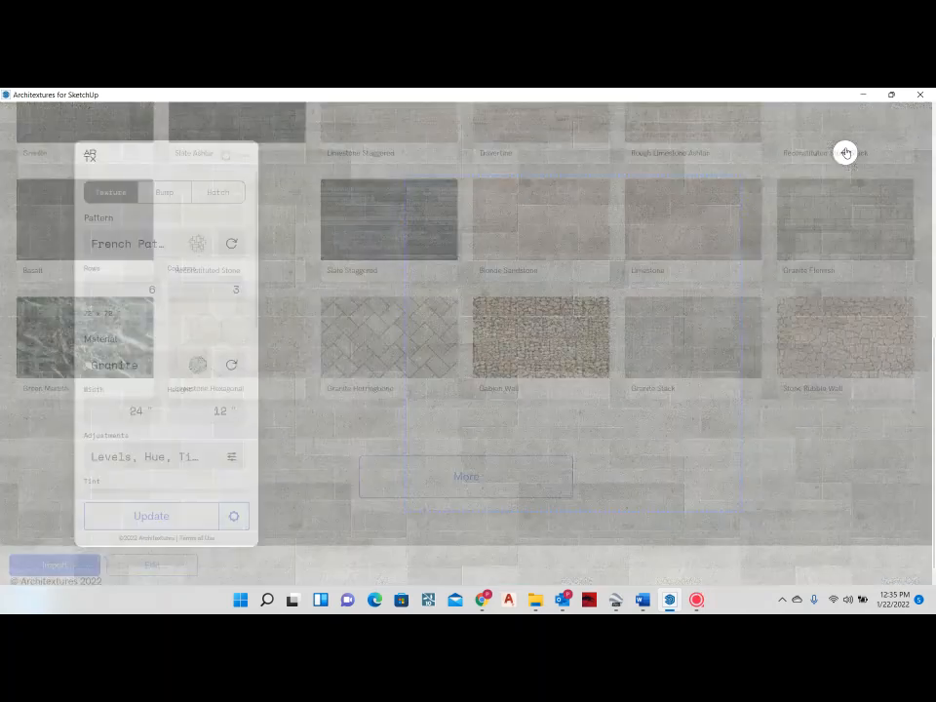
{"action": "scroll", "coordinate": [445, 370], "scroll_direction": "up", "scroll_amount": 2}
{"action": "scroll", "coordinate": [445, 373], "scroll_direction": "up", "scroll_amount": 3}
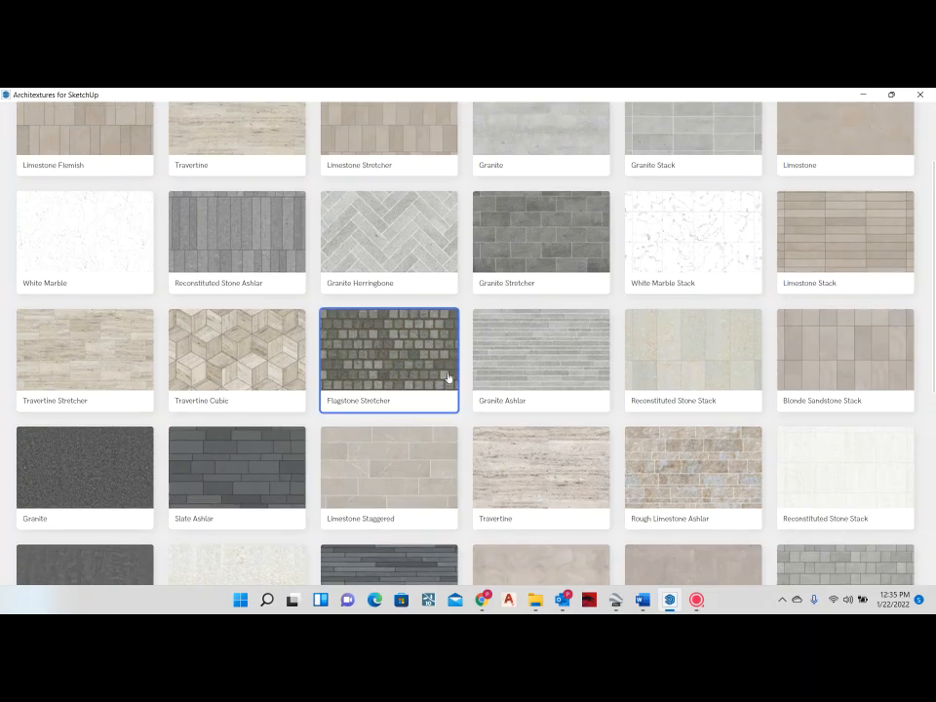
{"action": "left_click", "coordinate": [68, 161]}
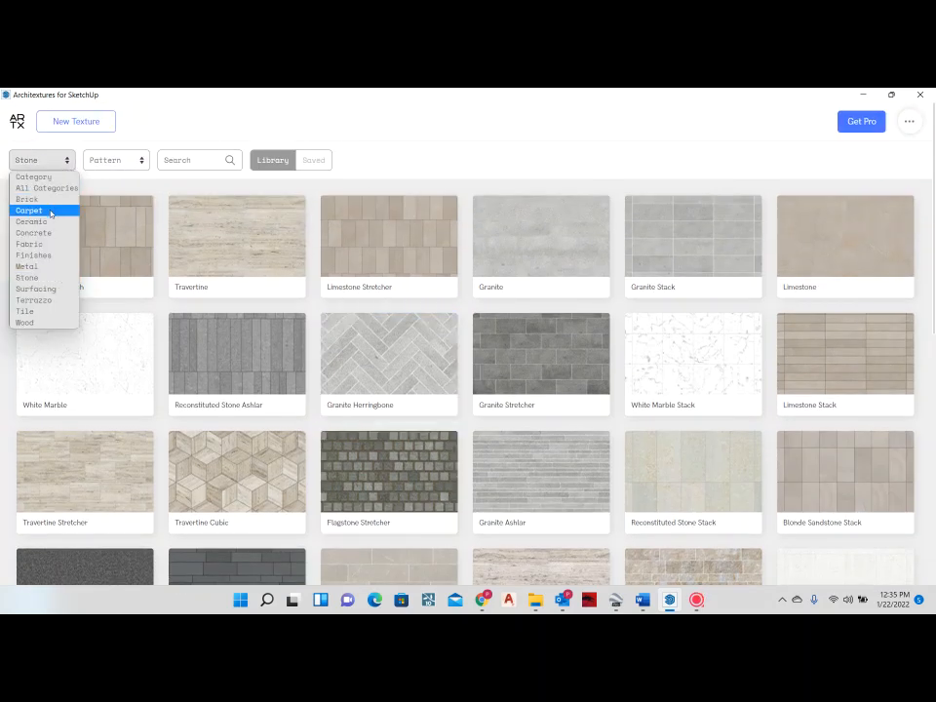
{"action": "left_click", "coordinate": [39, 323]}
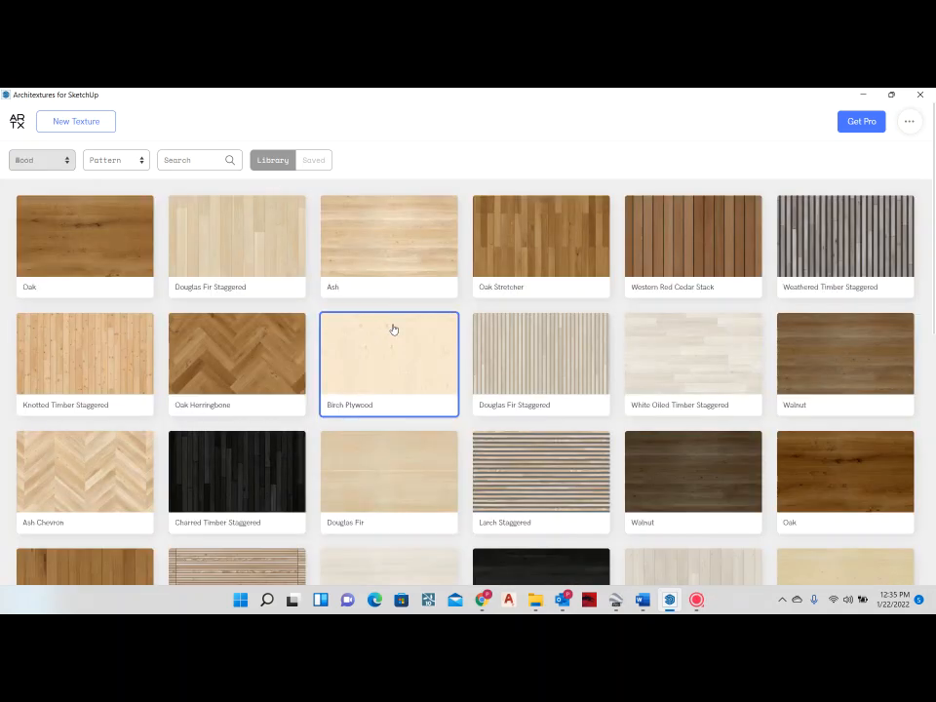
Browse the wood textures and open the Ash Stack texture for editing.
{"action": "scroll", "coordinate": [399, 331], "scroll_direction": "down", "scroll_amount": 10}
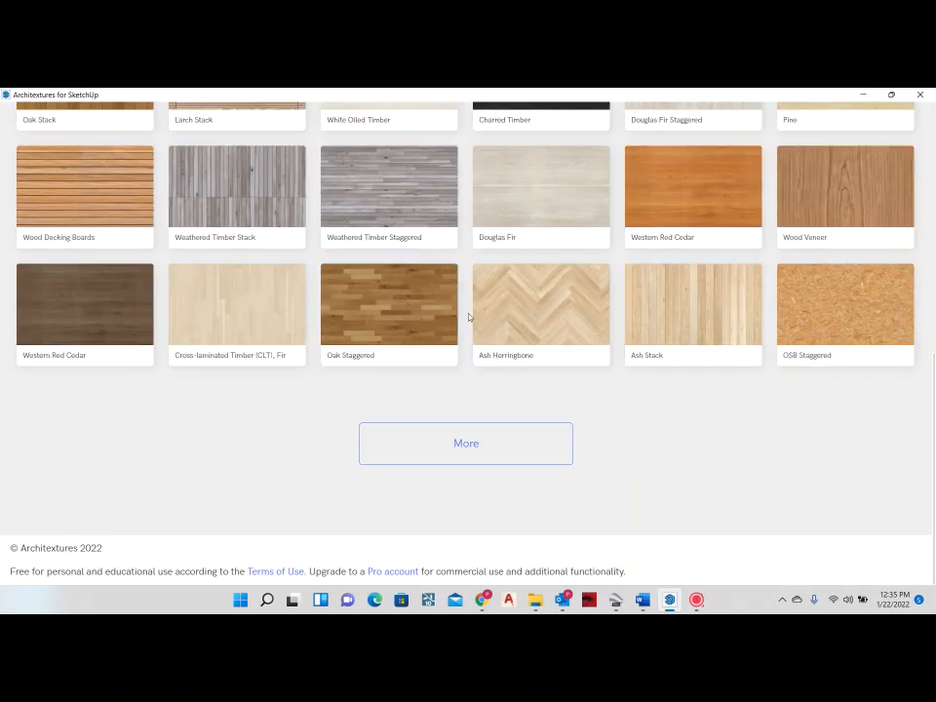
{"action": "left_click", "coordinate": [694, 318]}
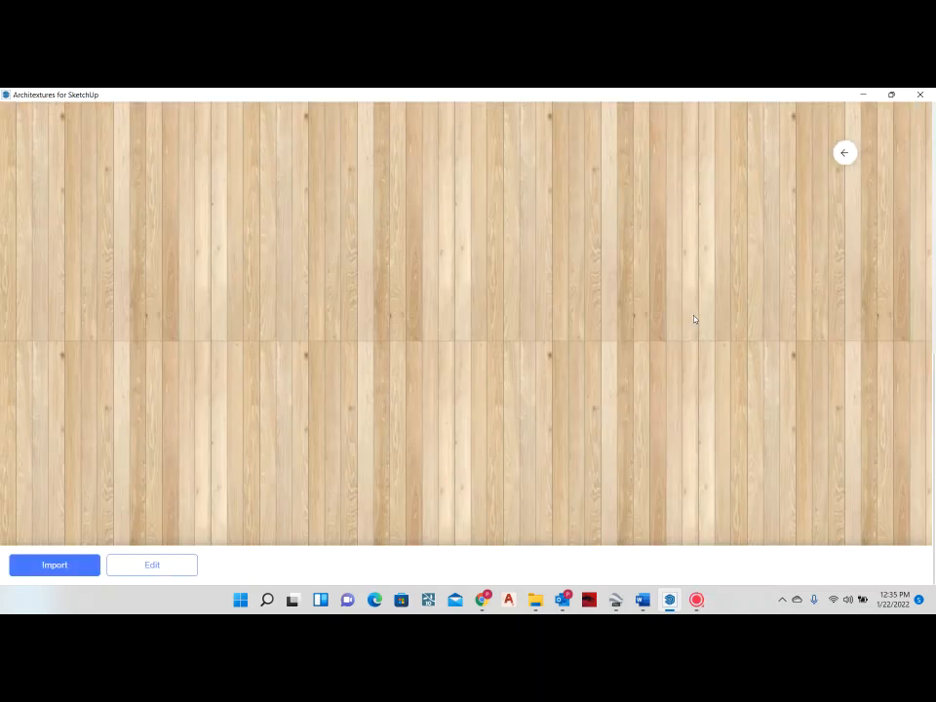
{"action": "left_click", "coordinate": [165, 570]}
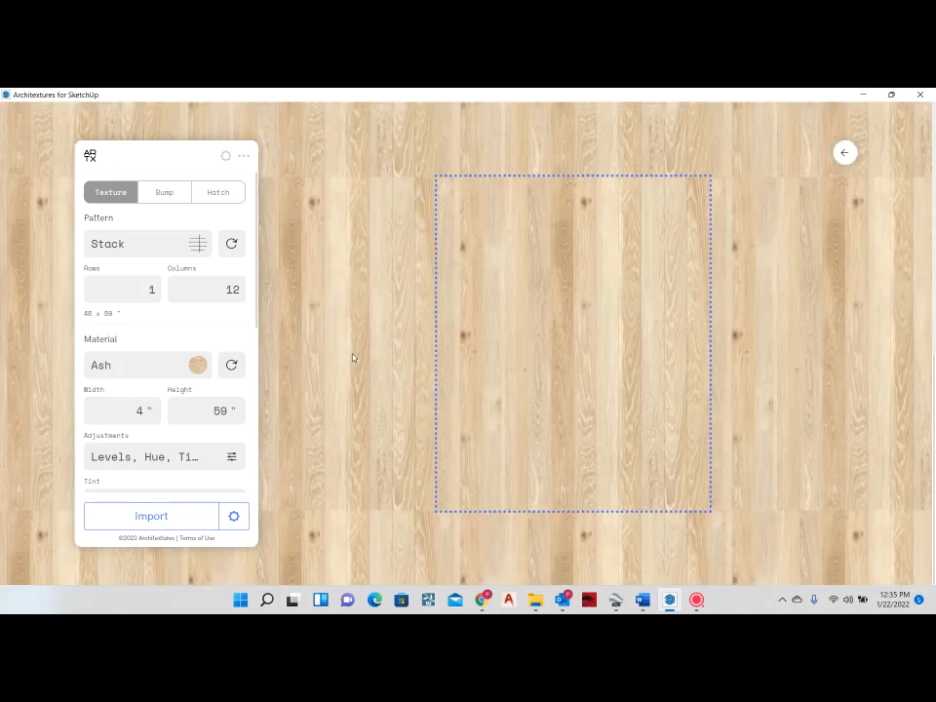
Try the Basketweave pattern on the ash texture, settle on Herringbone and import it into the model as a material.
{"action": "left_click", "coordinate": [198, 244]}
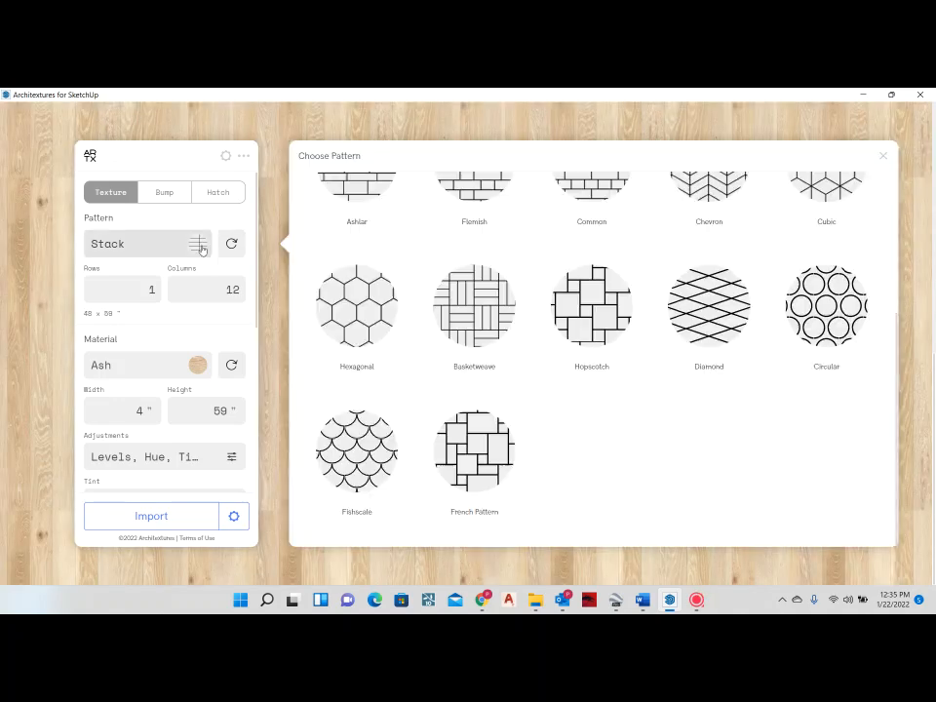
{"action": "left_click", "coordinate": [475, 310]}
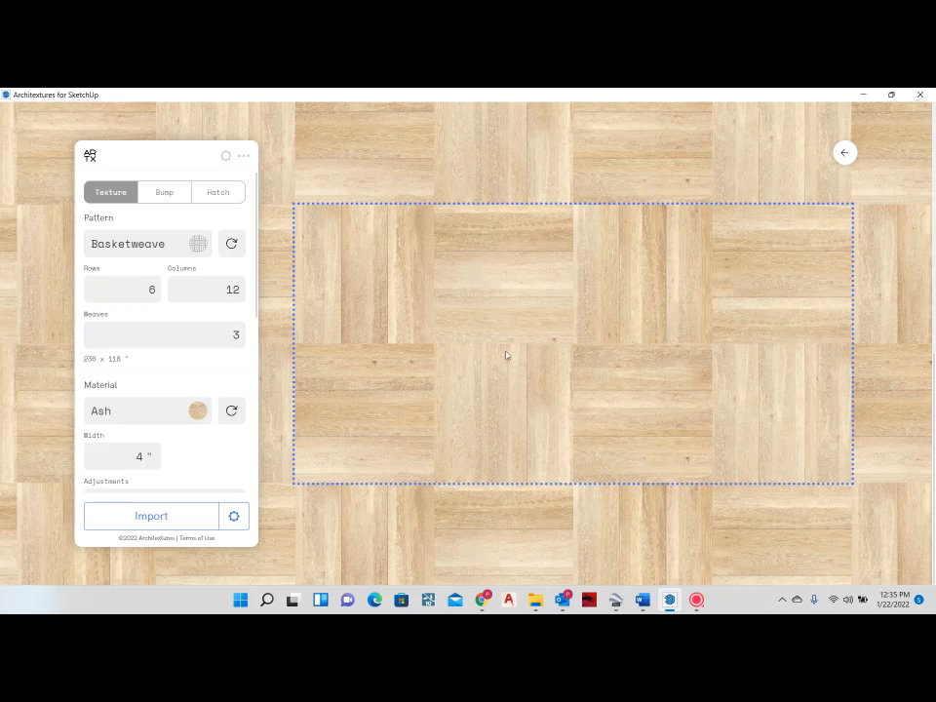
{"action": "left_click", "coordinate": [200, 245]}
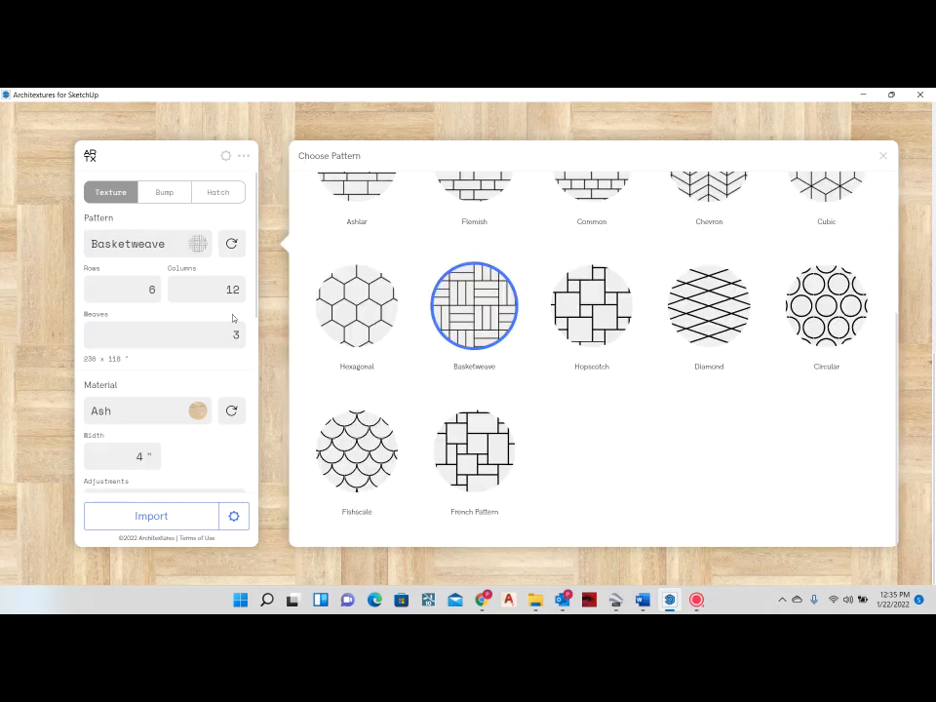
{"action": "scroll", "coordinate": [488, 377], "scroll_direction": "up", "scroll_amount": 1}
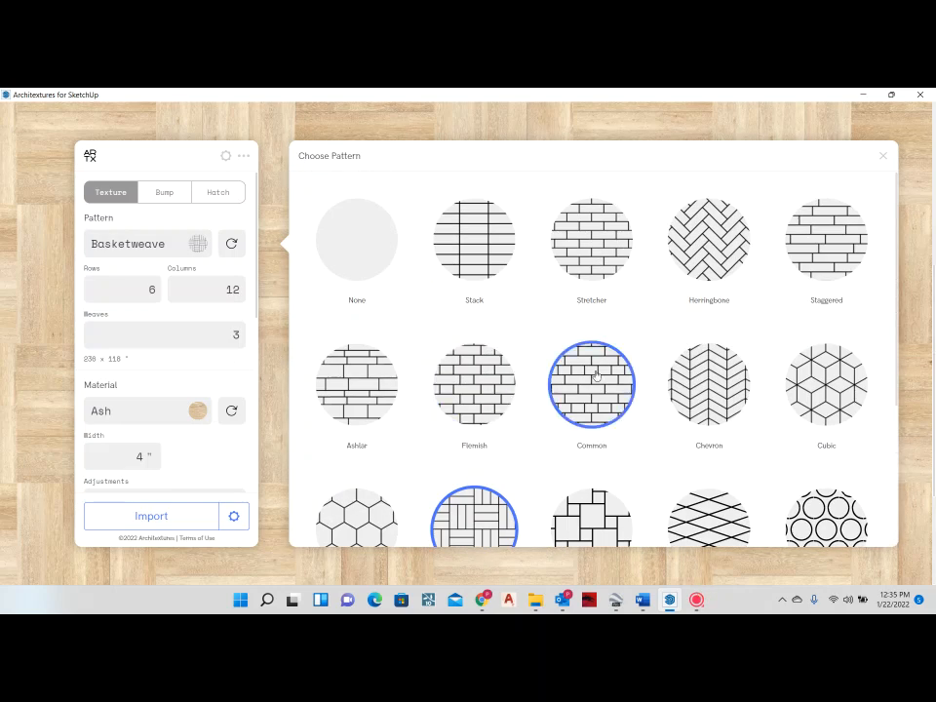
{"action": "left_click", "coordinate": [717, 250]}
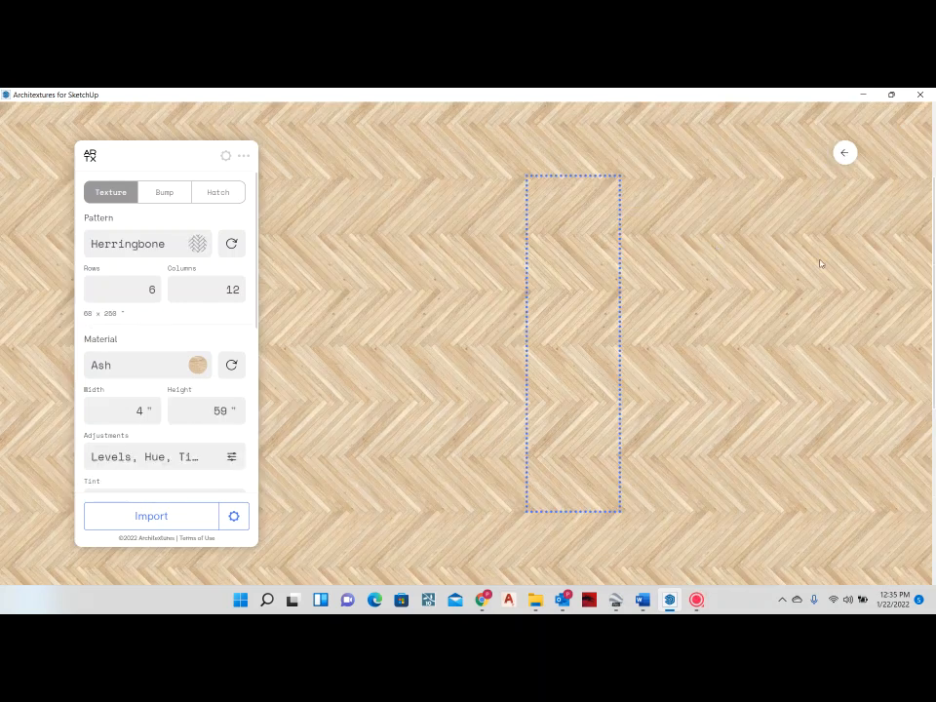
{"action": "left_click", "coordinate": [184, 518]}
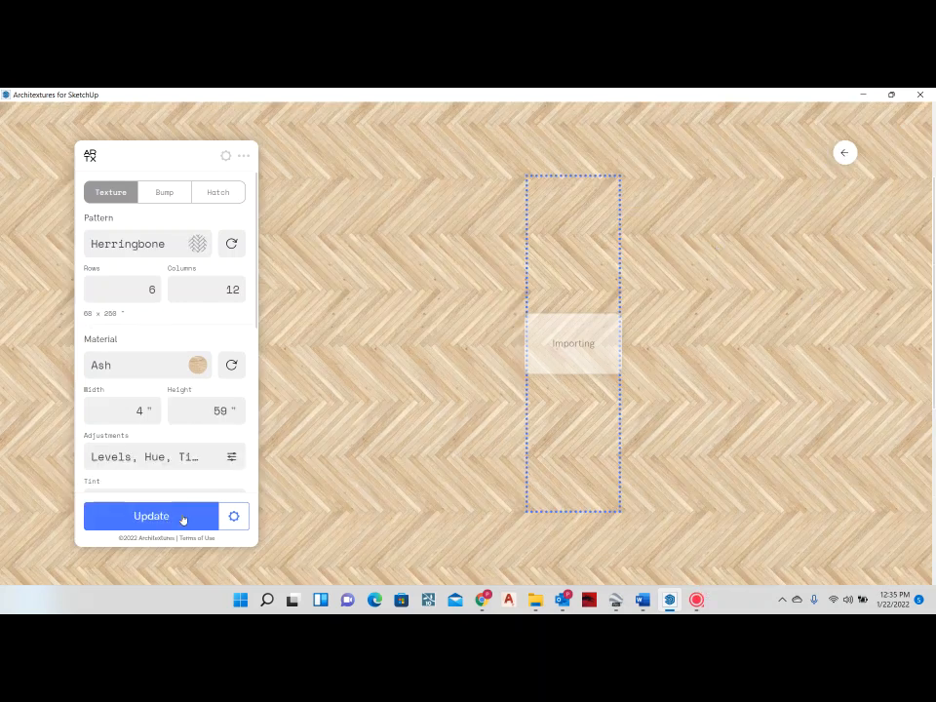
Leave the texture editor, minimize the Architextures window, and paint the granite rectangle with the imported ash herringbone, inspecting it up close.
{"action": "left_click", "coordinate": [844, 152]}
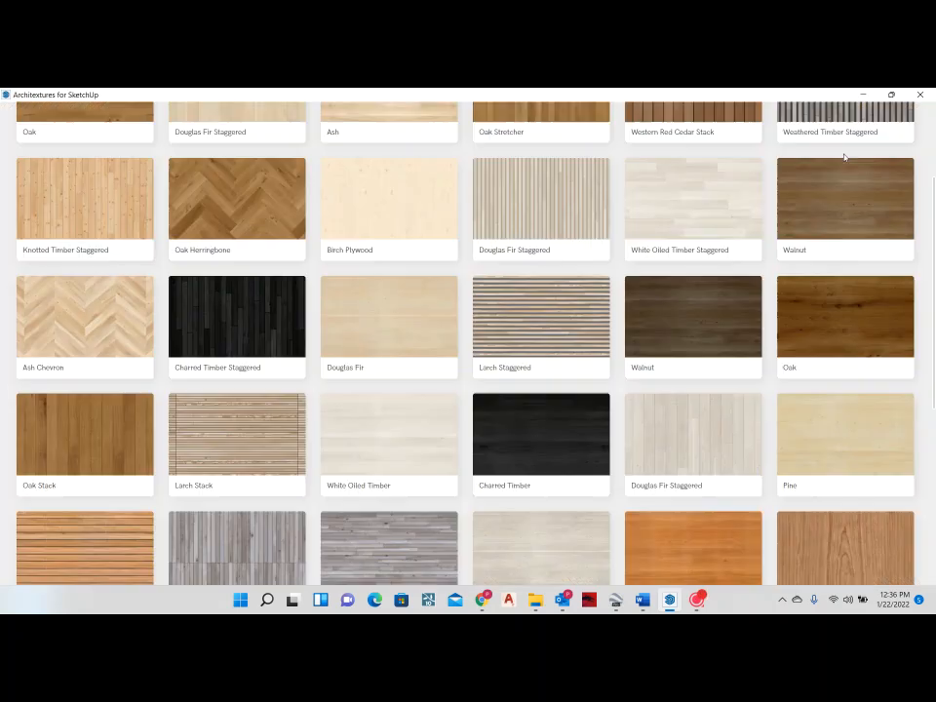
{"action": "left_click", "coordinate": [873, 95]}
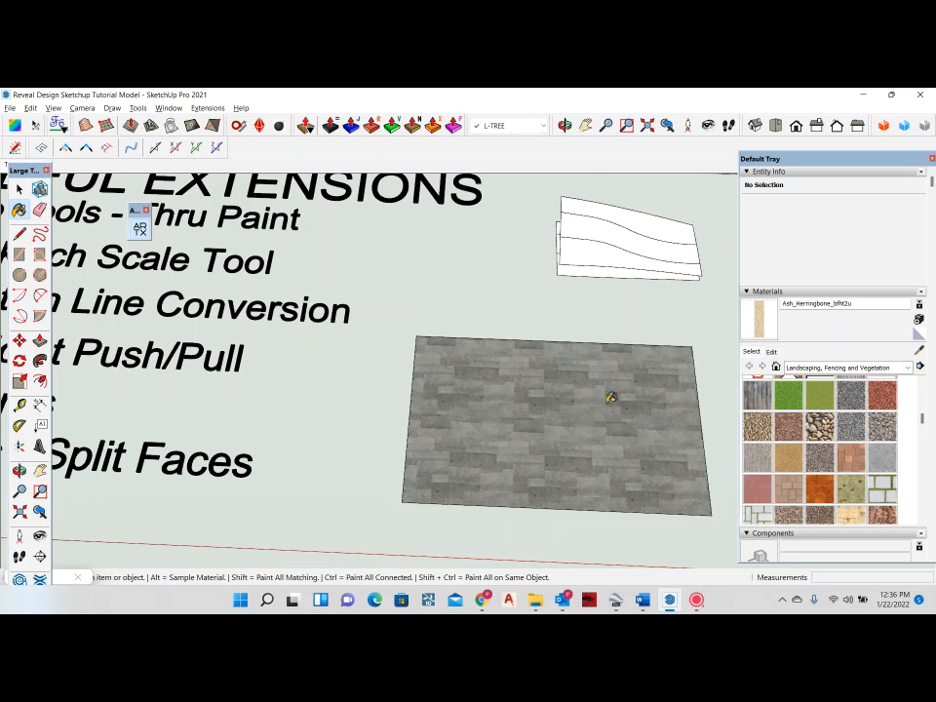
{"action": "left_click", "coordinate": [610, 397]}
{"action": "scroll", "coordinate": [576, 441], "scroll_direction": "up", "scroll_amount": 5}
{"action": "mouse_move", "coordinate": [581, 468]}
{"action": "middle_mouse_down"}
{"action": "mouse_move", "coordinate": [355, 487]}
{"action": "mouse_move", "coordinate": [482, 400]}
{"action": "mouse_move", "coordinate": [181, 340]}
{"action": "middle_mouse_up"}
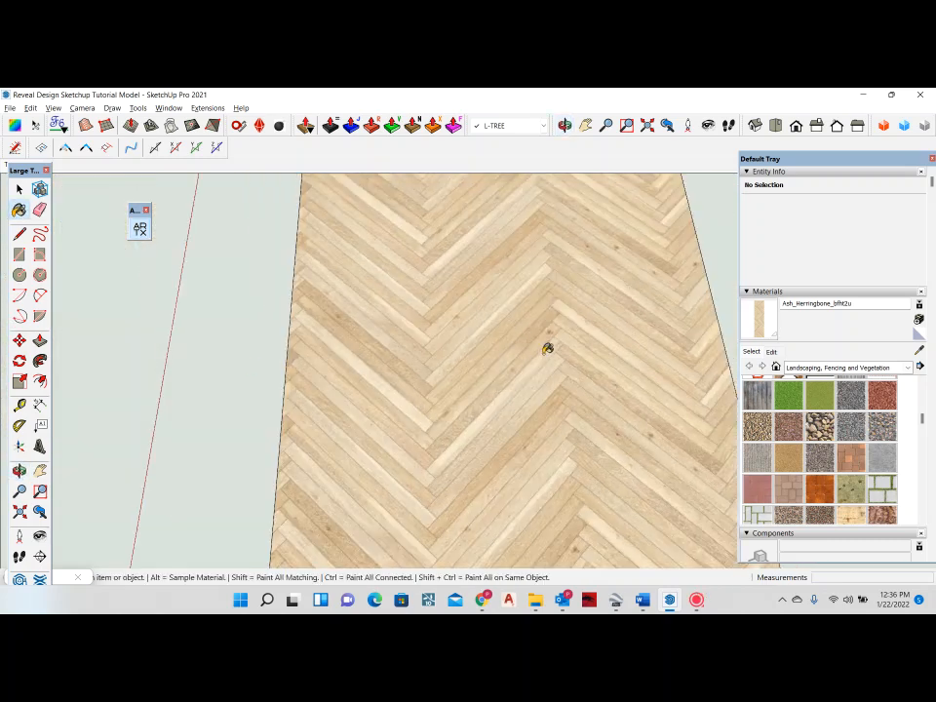
{"action": "scroll", "coordinate": [493, 397], "scroll_direction": "down", "scroll_amount": 5}
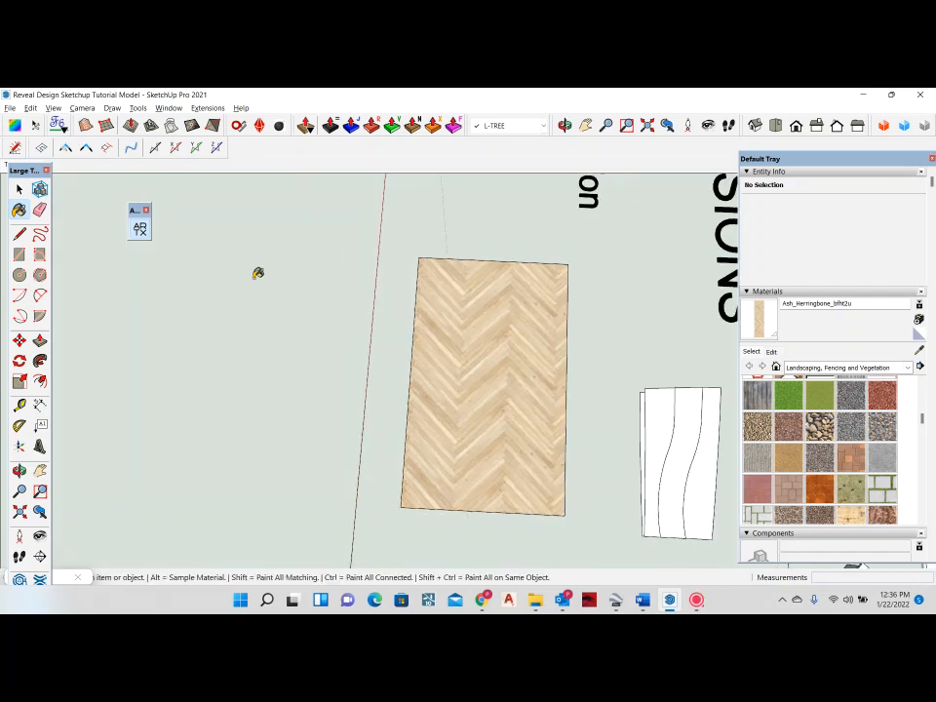
Restore the Architextures window at a smaller size and browse its Tile, Carpet and Ceramic categories.
{"action": "left_click", "coordinate": [60, 578]}
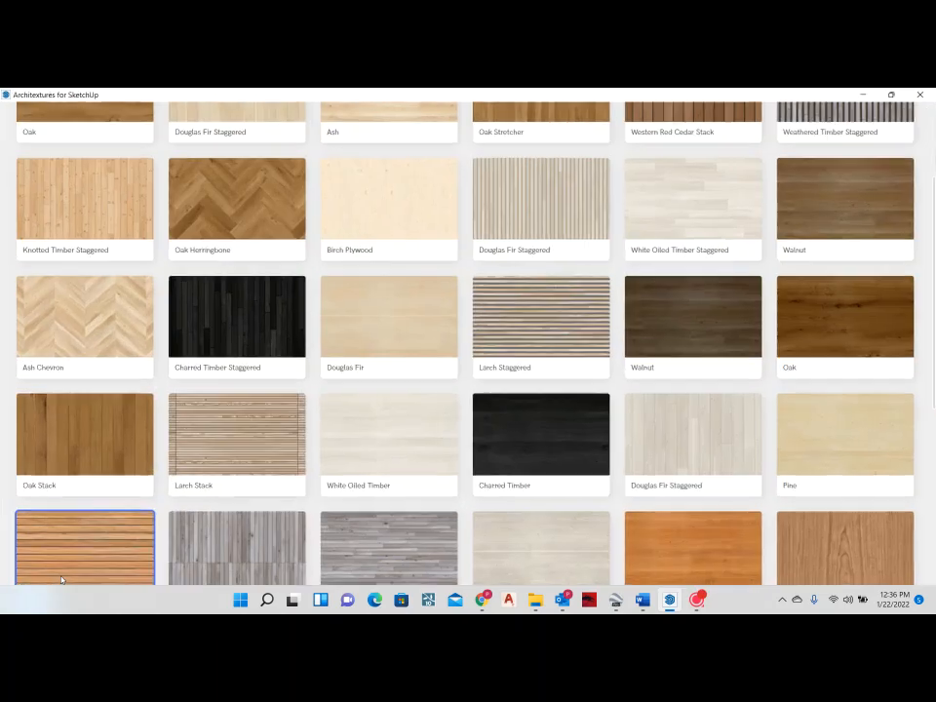
{"action": "left_click", "coordinate": [890, 94]}
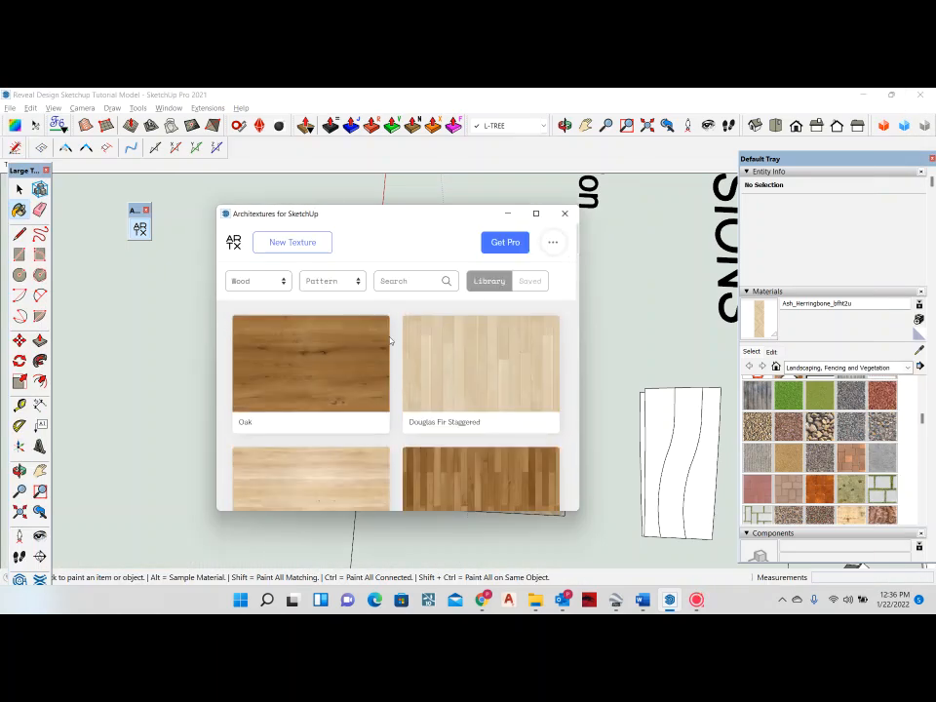
{"action": "left_click", "coordinate": [257, 281]}
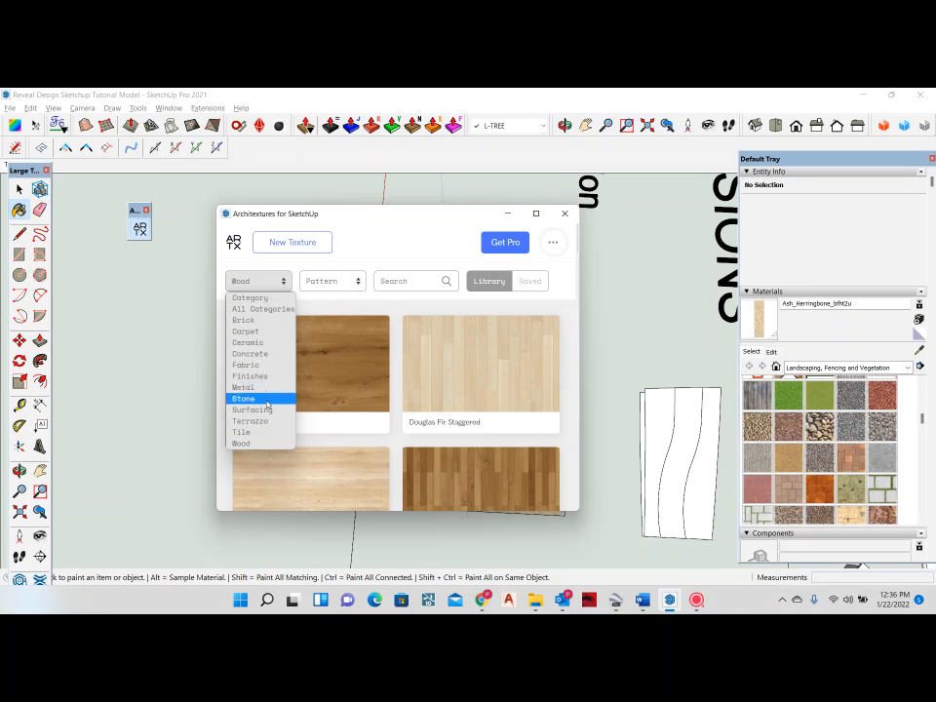
{"action": "left_click", "coordinate": [257, 432]}
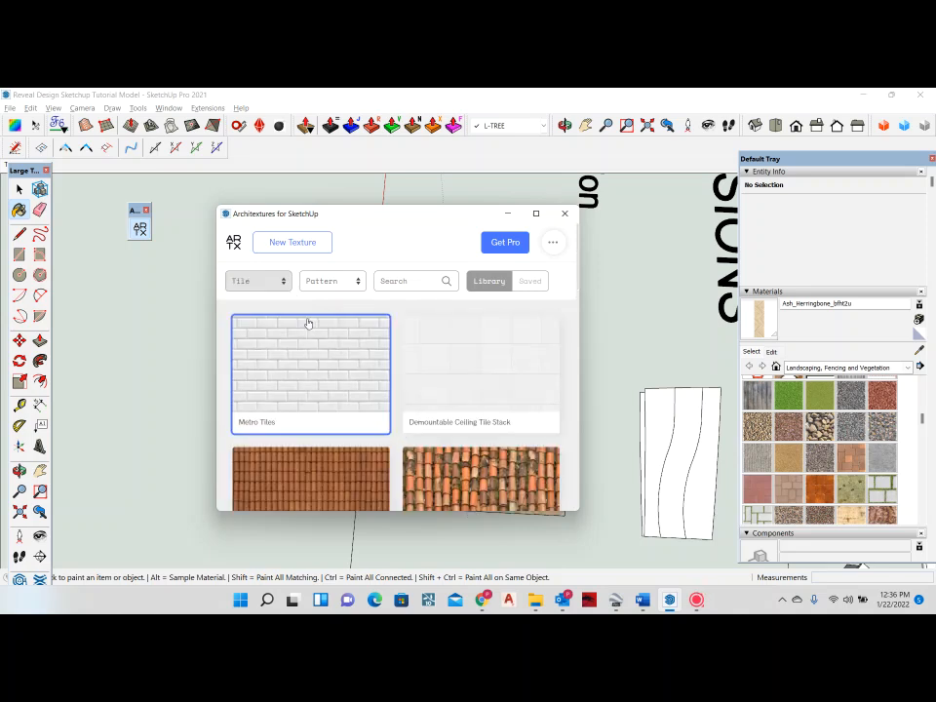
{"action": "left_click", "coordinate": [284, 283]}
{"action": "left_click", "coordinate": [272, 328]}
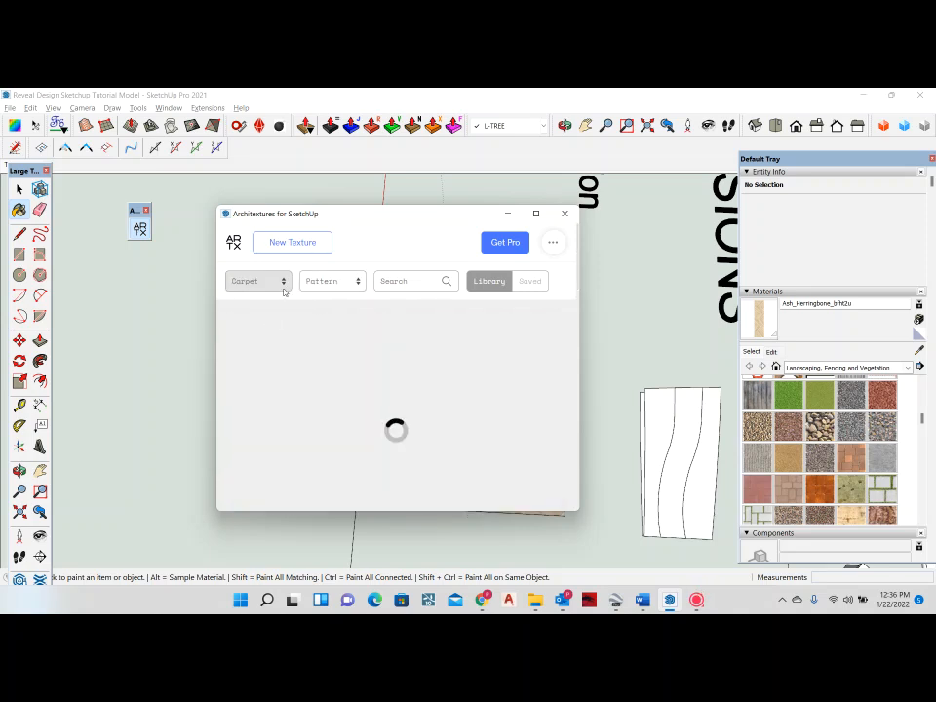
{"action": "left_click", "coordinate": [283, 285]}
{"action": "left_click", "coordinate": [282, 340]}
Filter the texture library to the Finishes category and look through its textures to the end of the list.
{"action": "left_click", "coordinate": [283, 283]}
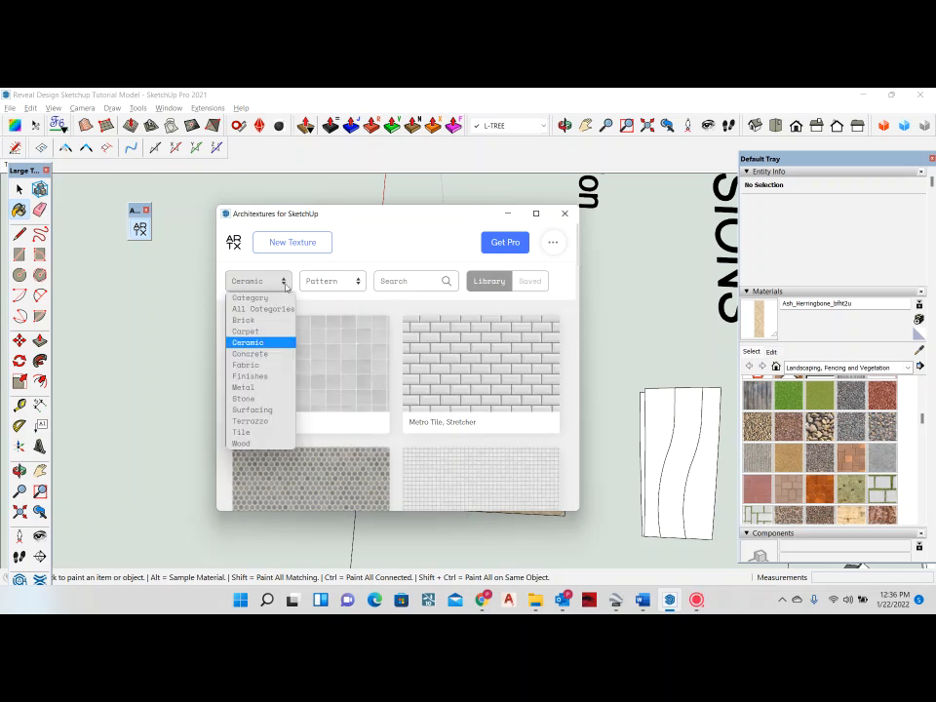
{"action": "left_click", "coordinate": [262, 378]}
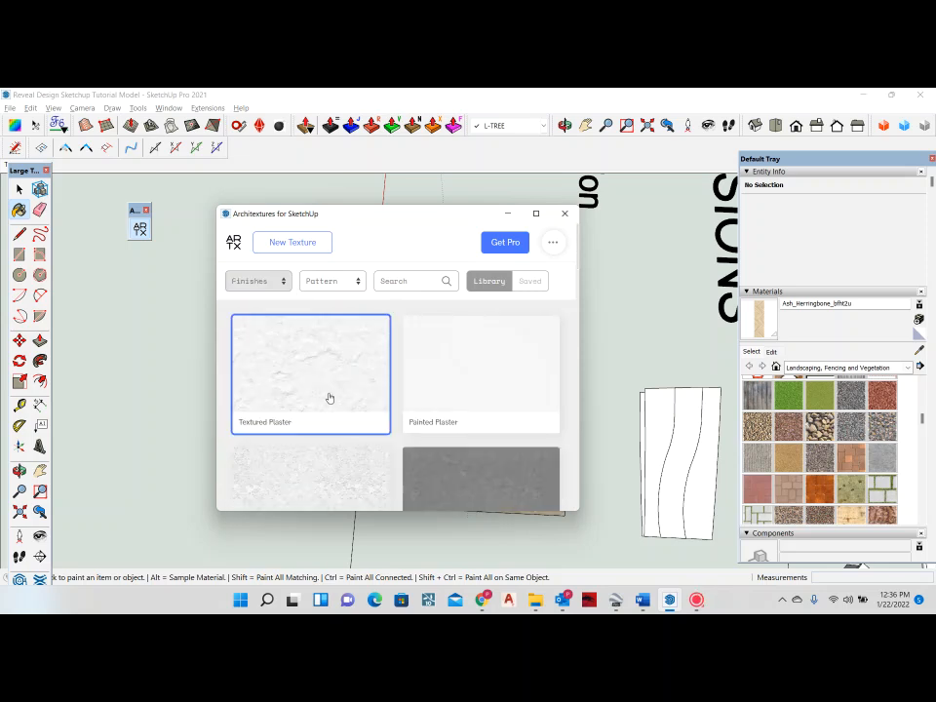
{"action": "scroll", "coordinate": [327, 400], "scroll_direction": "down", "scroll_amount": 9}
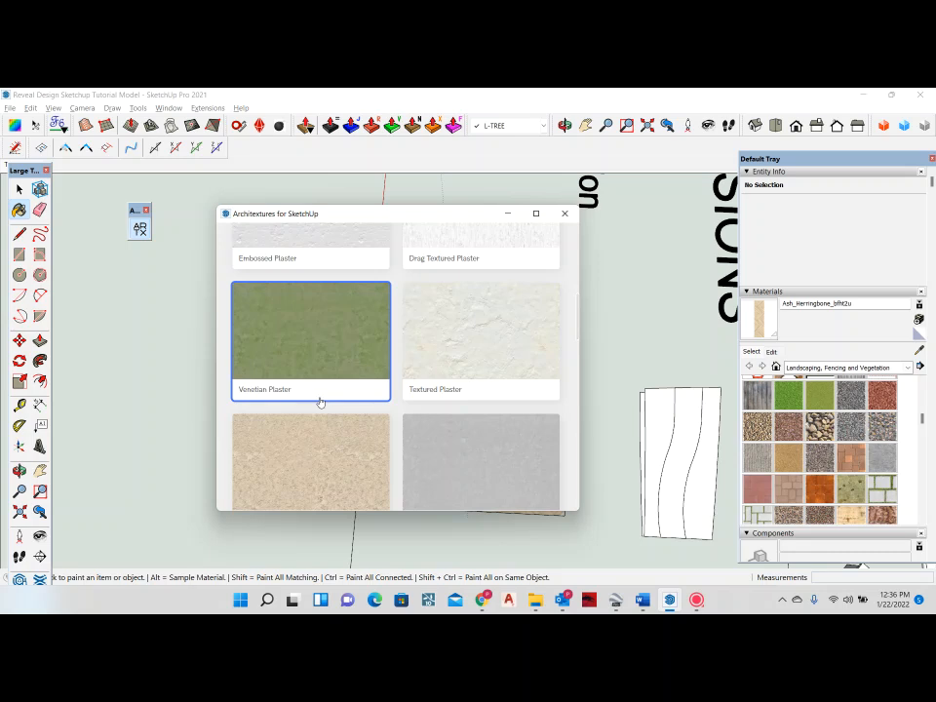
{"action": "scroll", "coordinate": [320, 401], "scroll_direction": "down", "scroll_amount": 5}
{"action": "scroll", "coordinate": [321, 403], "scroll_direction": "down", "scroll_amount": 3}
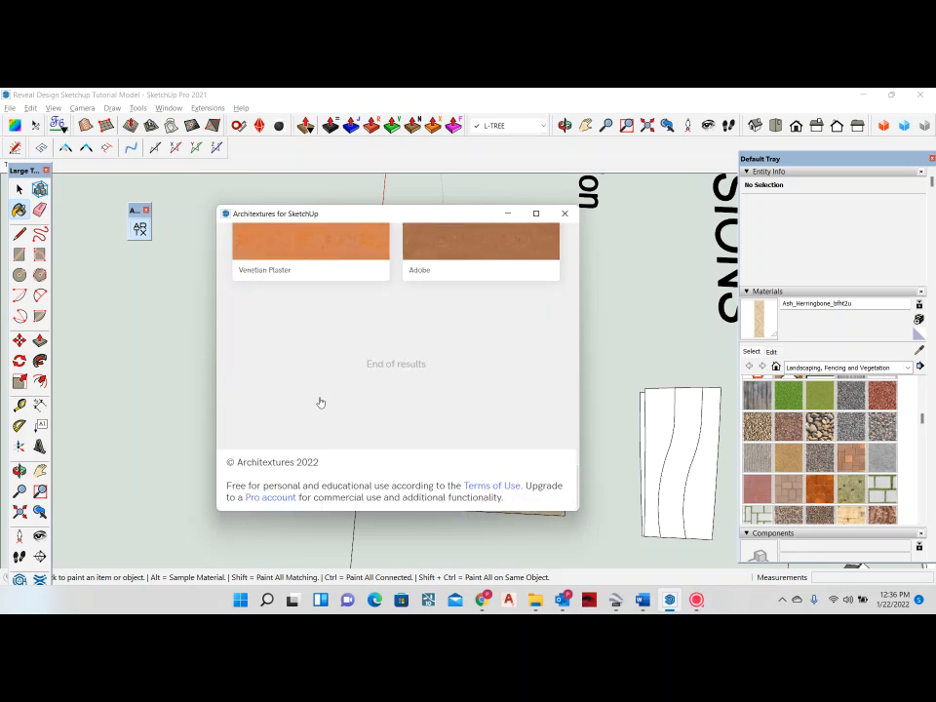
{"action": "scroll", "coordinate": [321, 403], "scroll_direction": "up", "scroll_amount": 15}
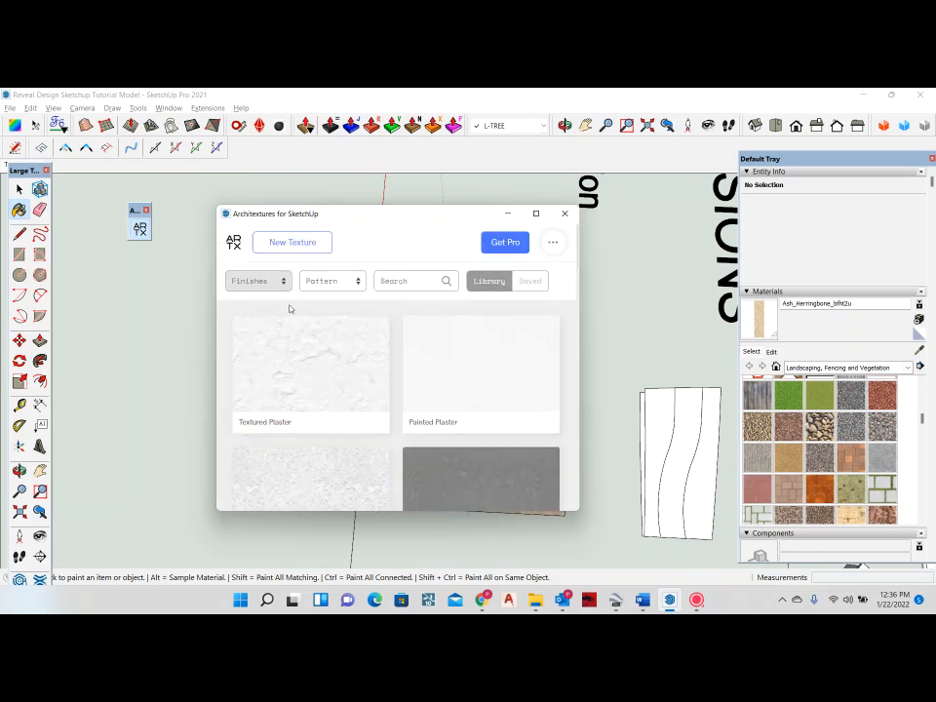
{"action": "left_click", "coordinate": [261, 281]}
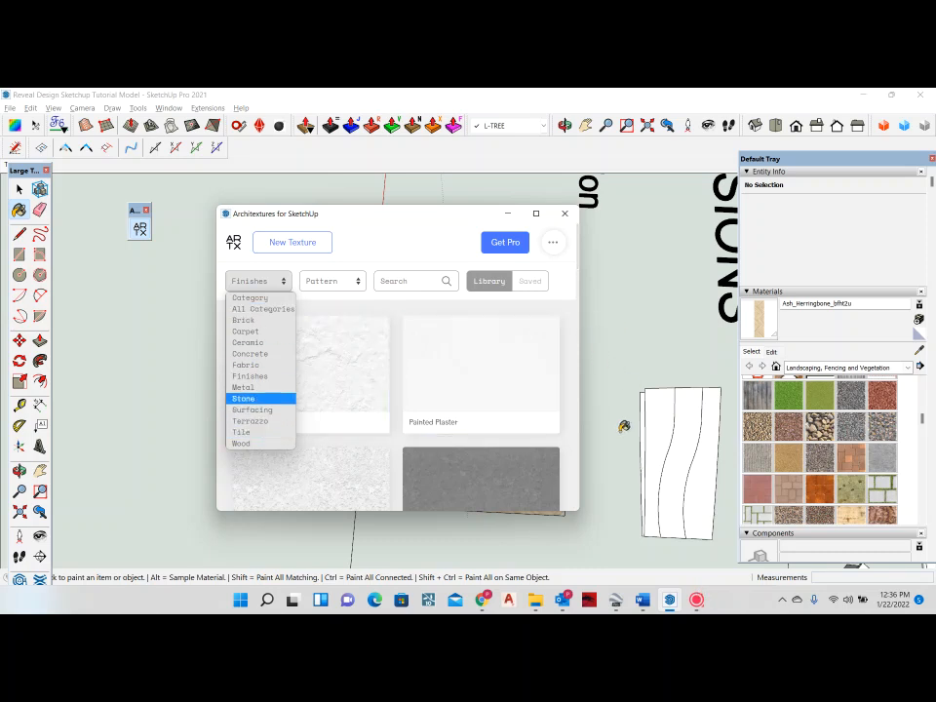
{"action": "left_click", "coordinate": [698, 593]}
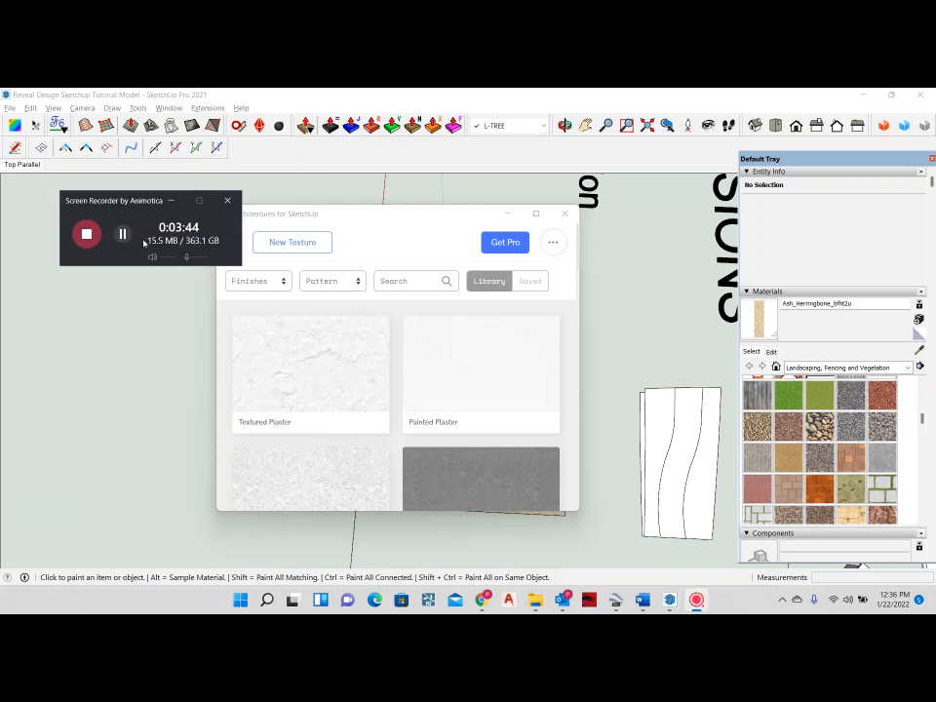